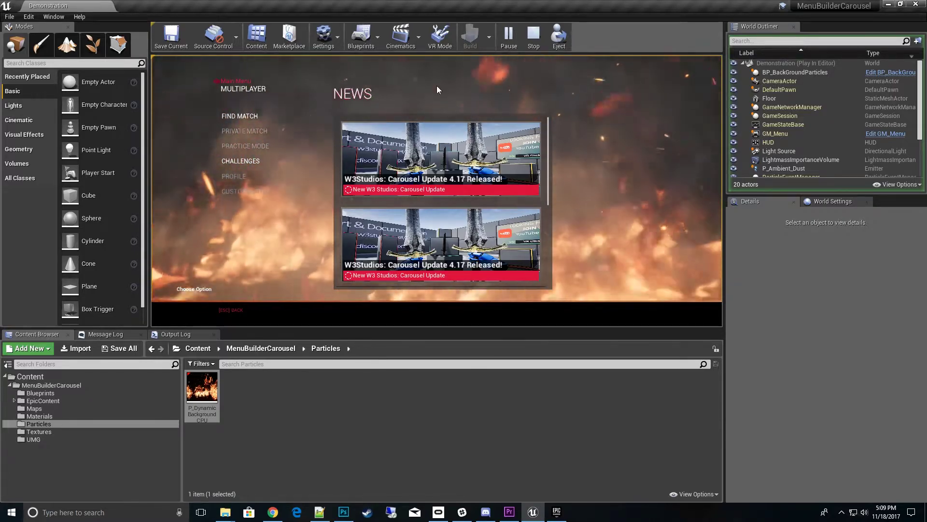
In the running preview, view the Settings screen's grey sky background, then return to the main menu
left_click(217, 81)
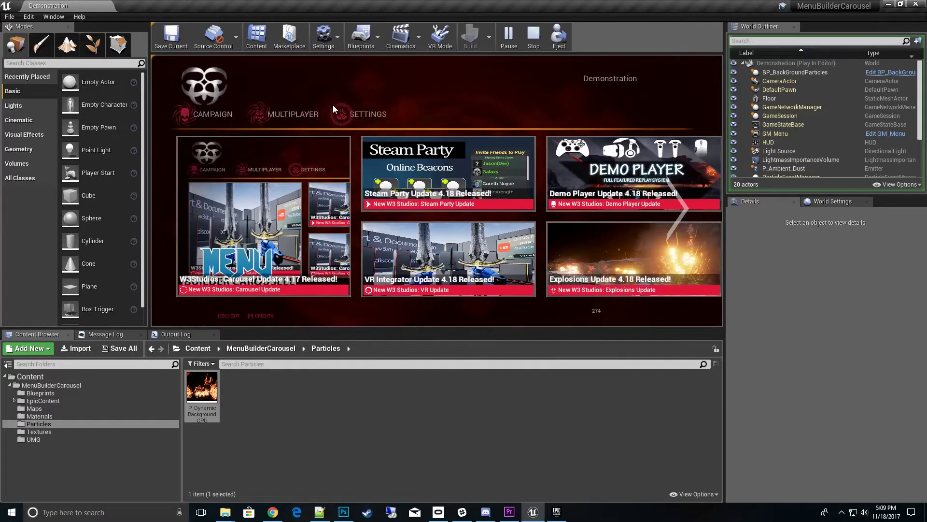
left_click(366, 114)
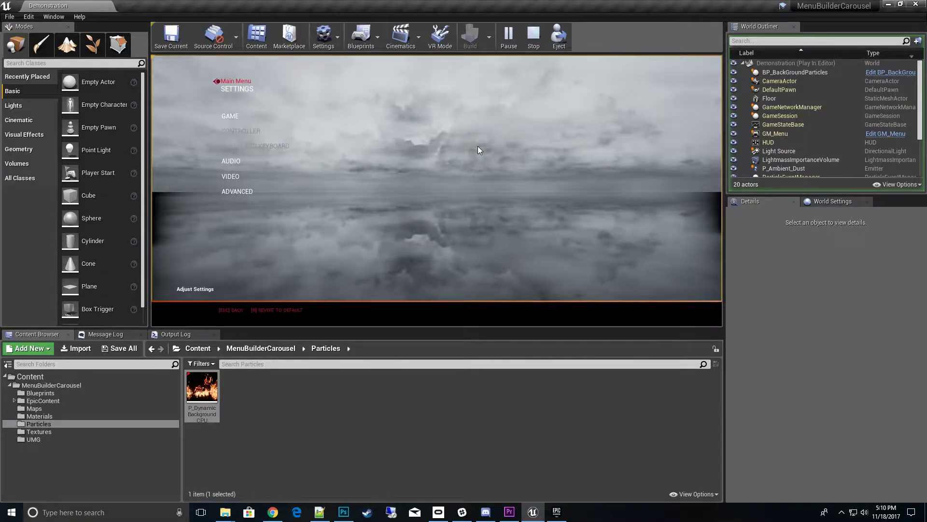
key("Escape")
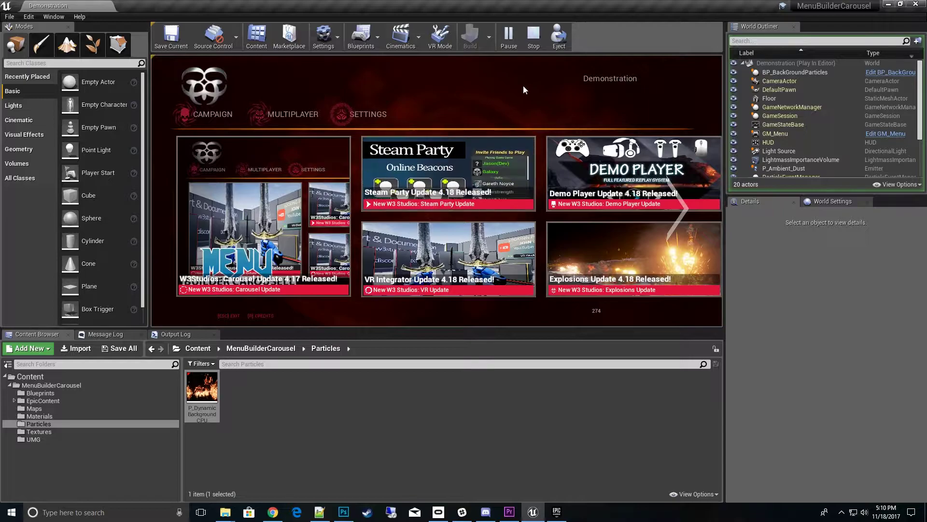
Stop play and select BP_BackGroundParticles to inspect its Settings, such as Heat 0.675 and Time Dilation 1.0
left_click(533, 36)
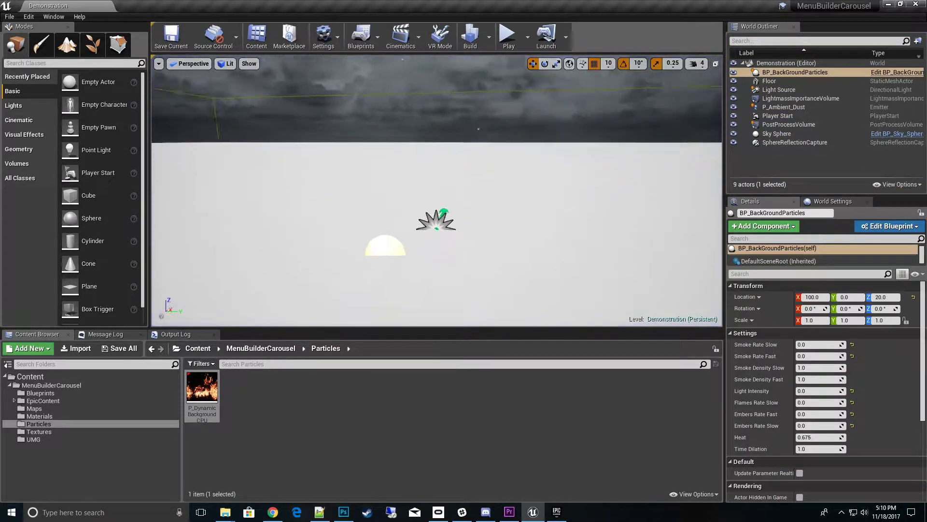
left_click(783, 107)
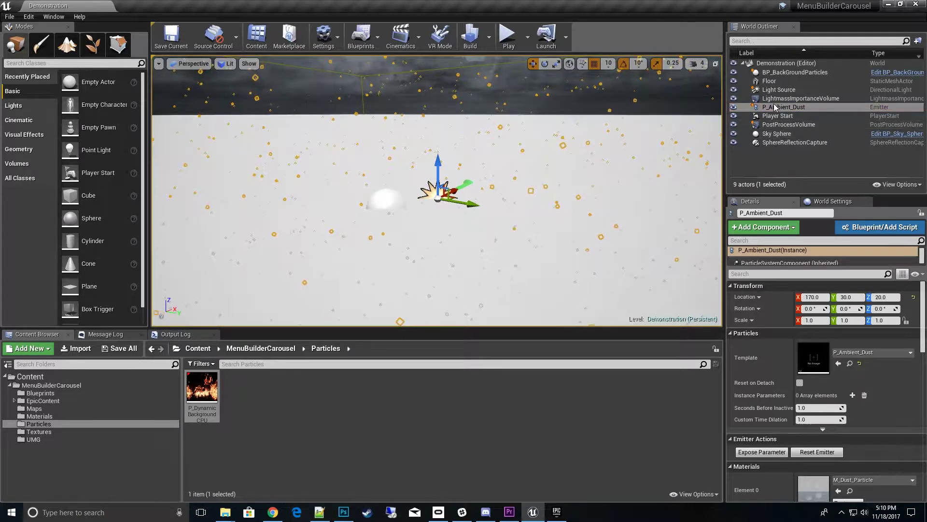
left_click(795, 72)
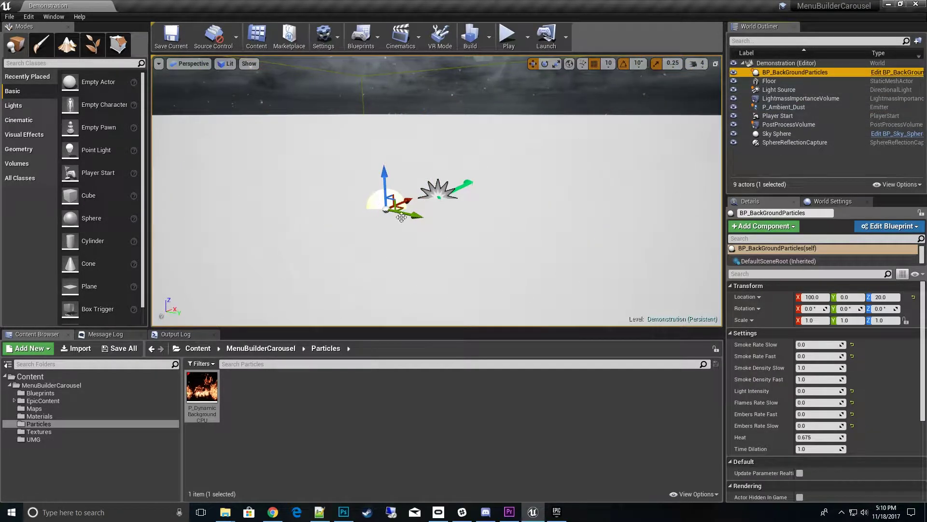
right_click_drag(420, 226, 421, 226)
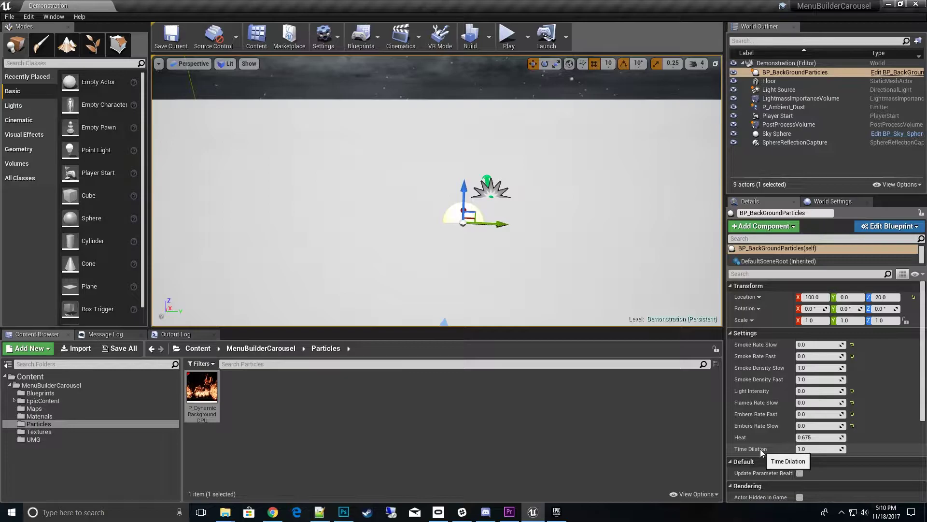
Open PC_Menu's UpdateEnvironment function and frame the Switch and Update Parameter Values nodes
left_click(39, 393)
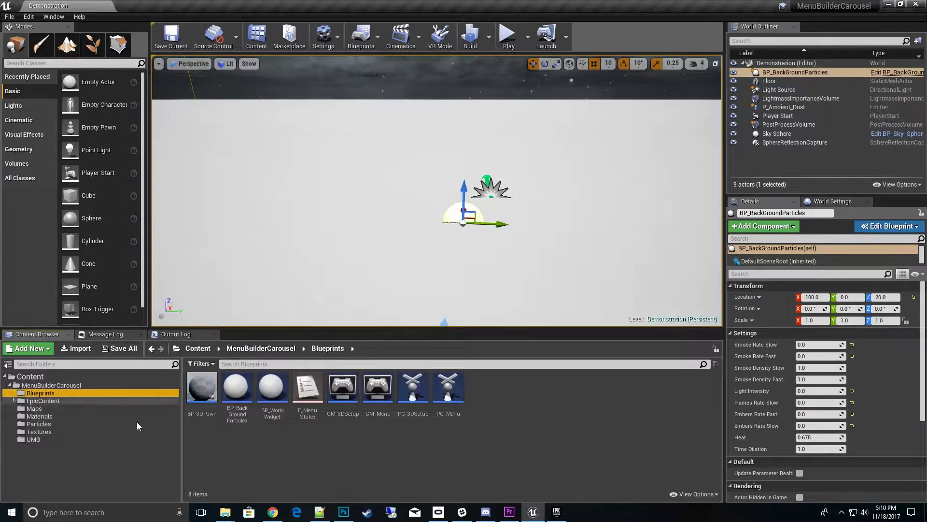
double_click(448, 396)
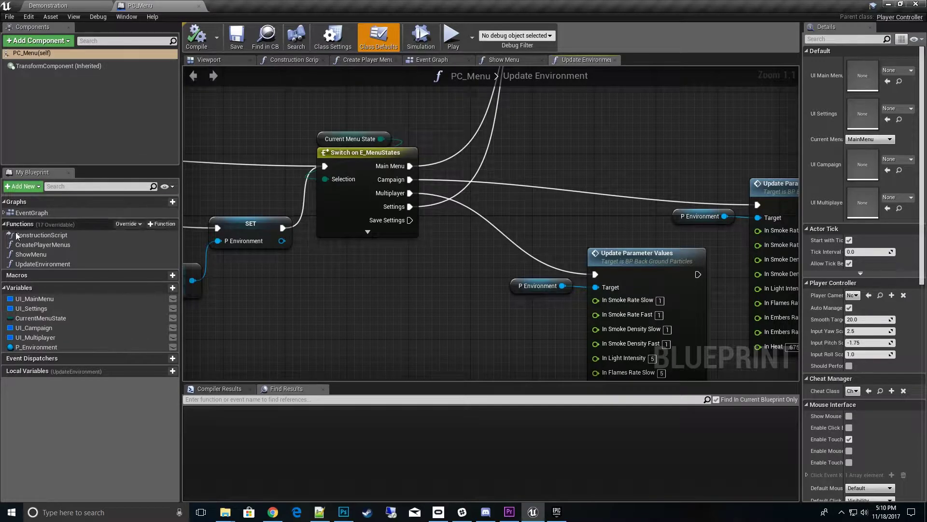
left_click(63, 264)
scroll(396, 312, "down", 6)
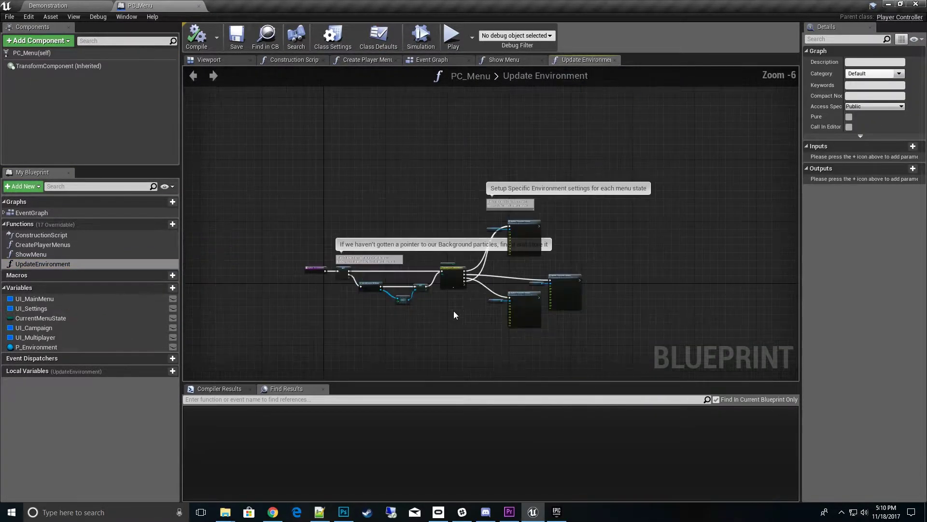
scroll(456, 290, "up", 6)
right_click_drag(404, 295, 504, 314)
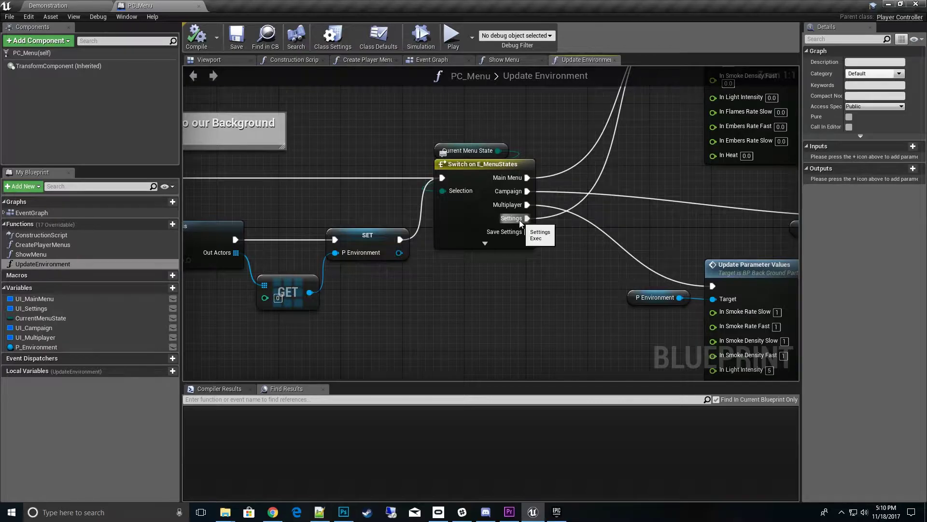
right_click_drag(565, 279, 452, 280)
scroll(485, 285, "down", 2)
right_click_drag(413, 353, 429, 344)
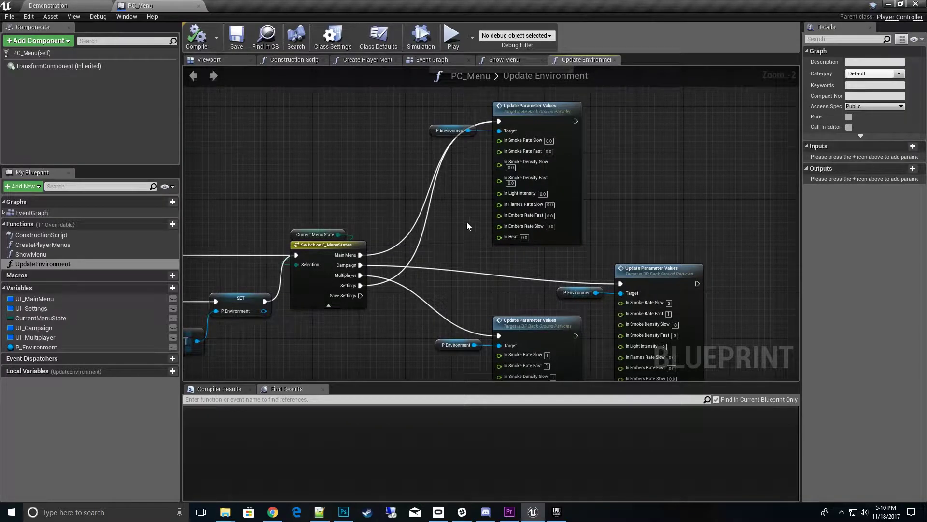
right_click_drag(466, 221, 453, 272)
Duplicate the top Update Parameter Values node with its P Environment getter below the Switch
left_click_drag(465, 159, 486, 183)
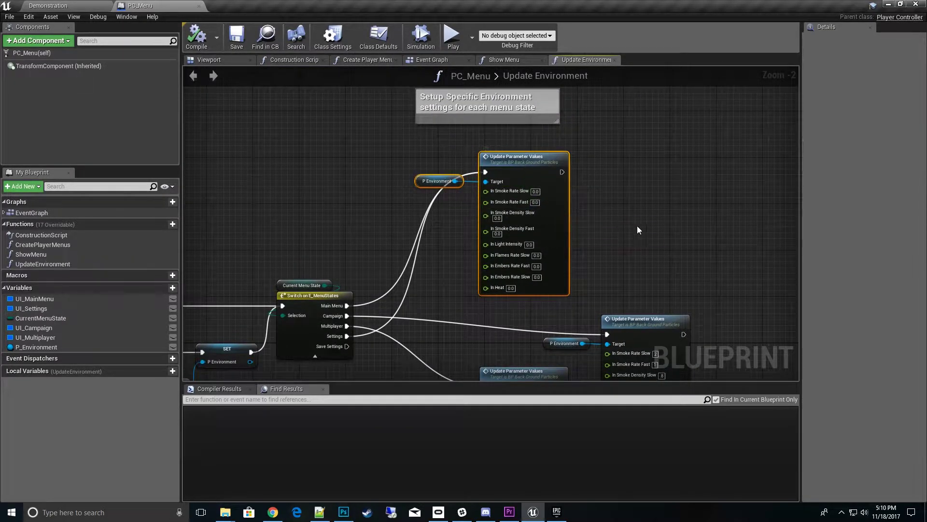
right_click_drag(661, 326, 749, 233)
key("ctrl+v")
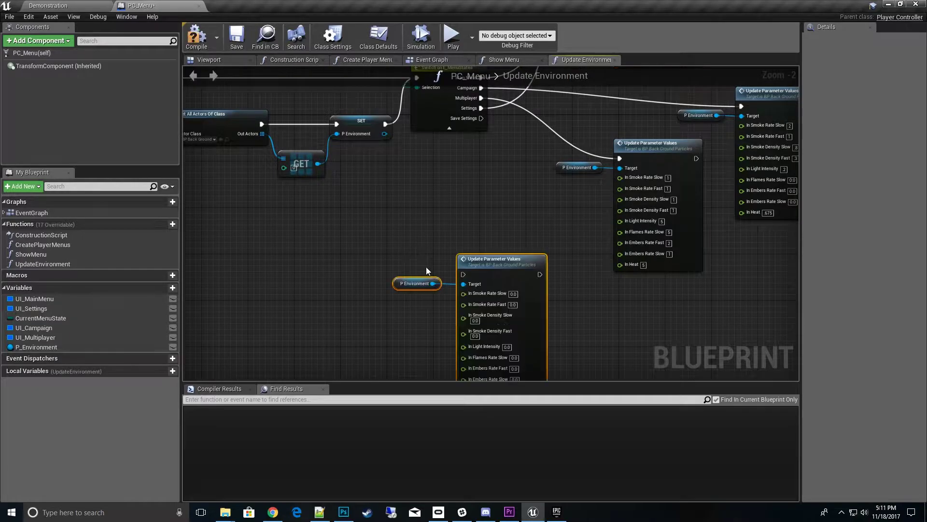
left_click_drag(490, 256, 490, 215)
right_click_drag(512, 137, 485, 150)
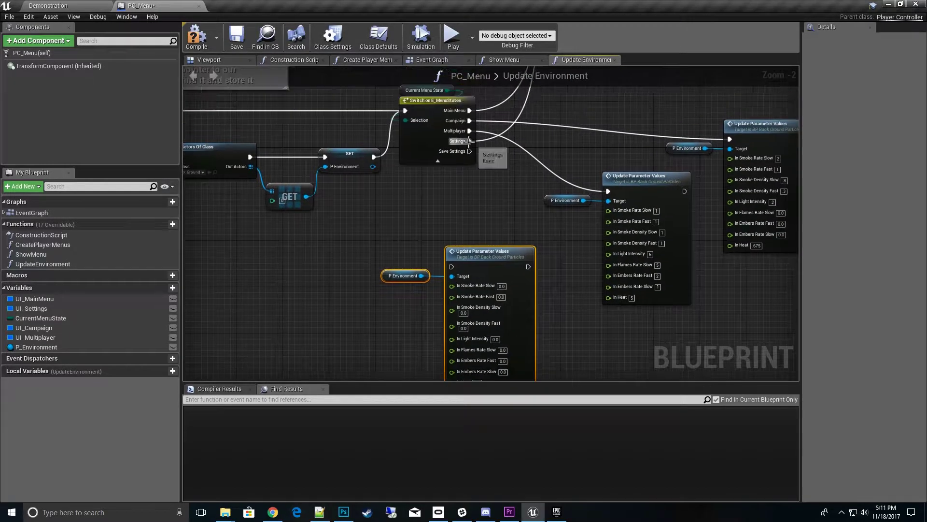
Wire the Switch on E_MenuStates Settings output into the copied Update Parameter Values node
left_click_drag(469, 140, 453, 268)
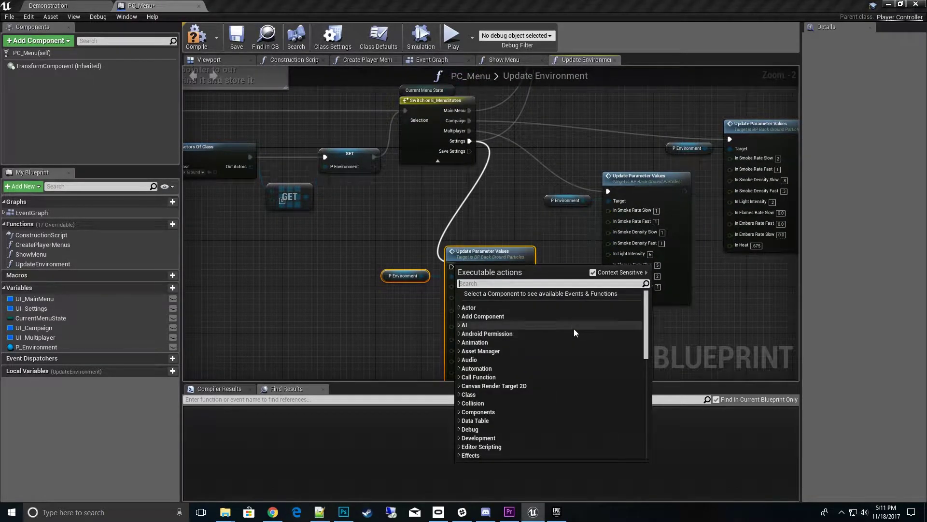
left_click(541, 253)
left_click_drag(468, 140, 453, 266)
right_click_drag(538, 215, 537, 156)
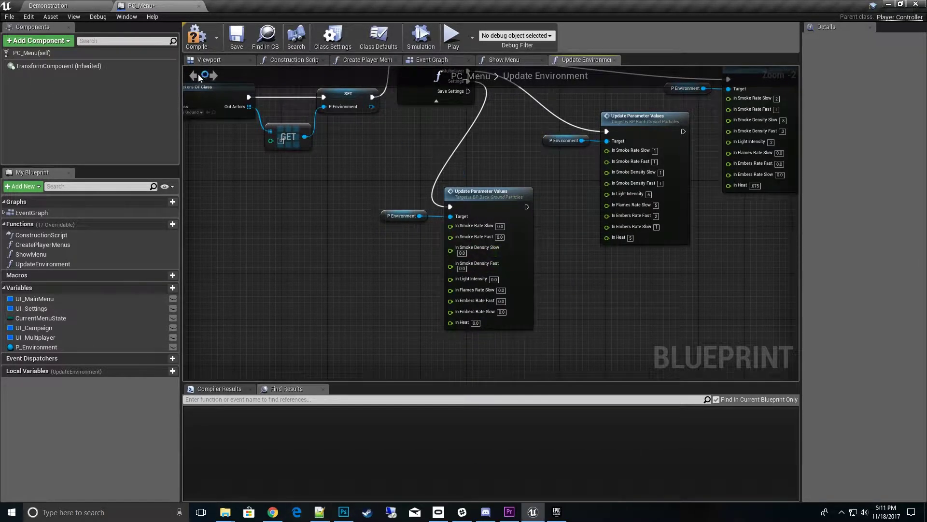
Save PC_Menu, then test the Settings screen in a game preview and close it
left_click(237, 39)
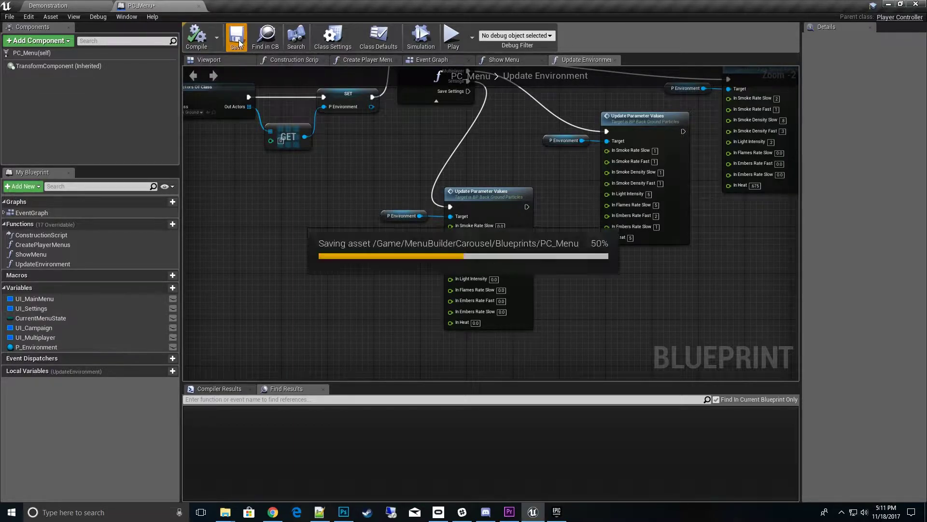
left_click(453, 38)
left_click(439, 160)
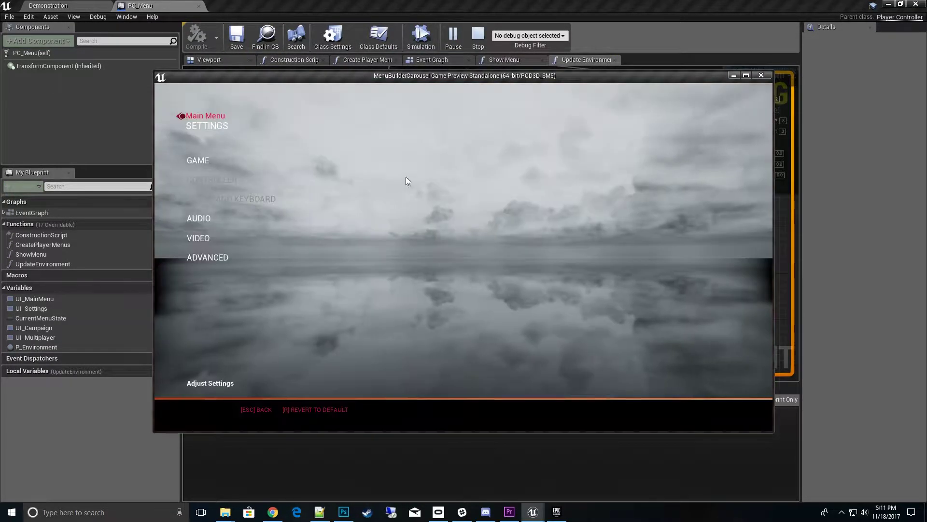
key("Escape")
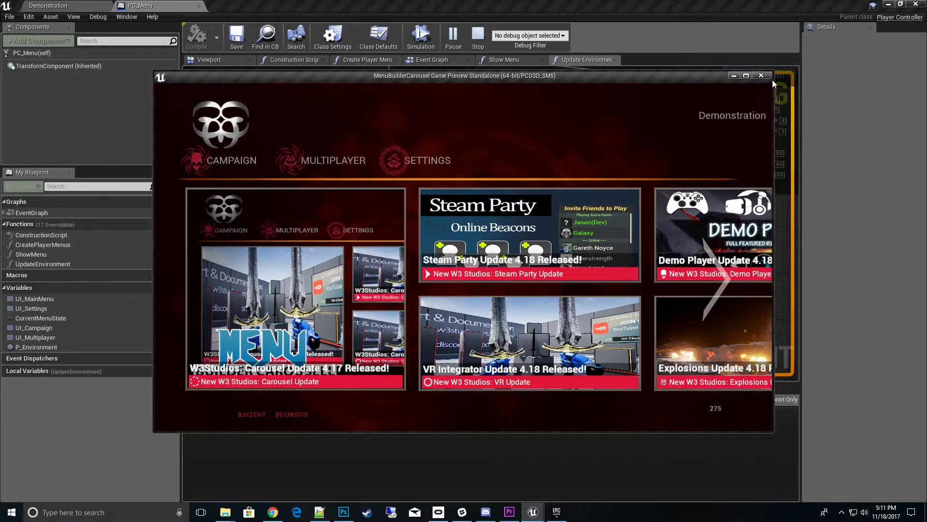
key("Escape")
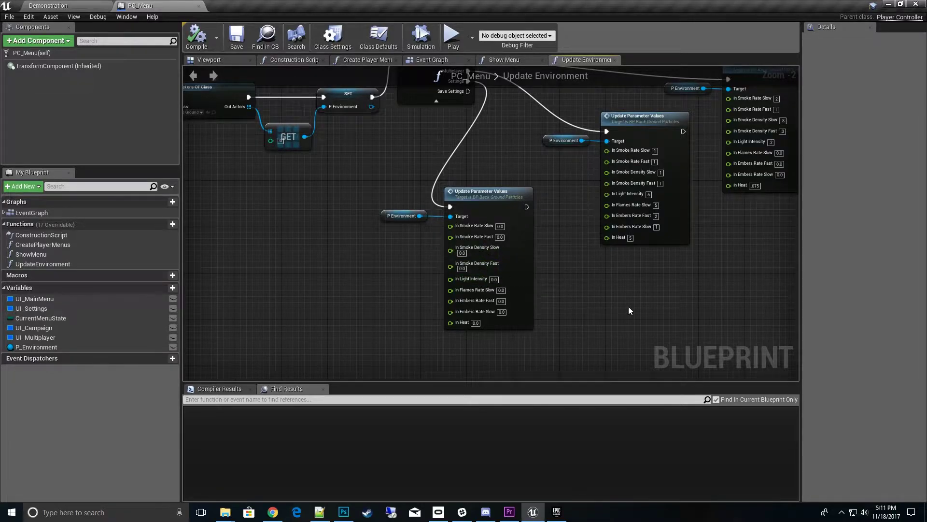
right_click_drag(629, 307, 633, 354)
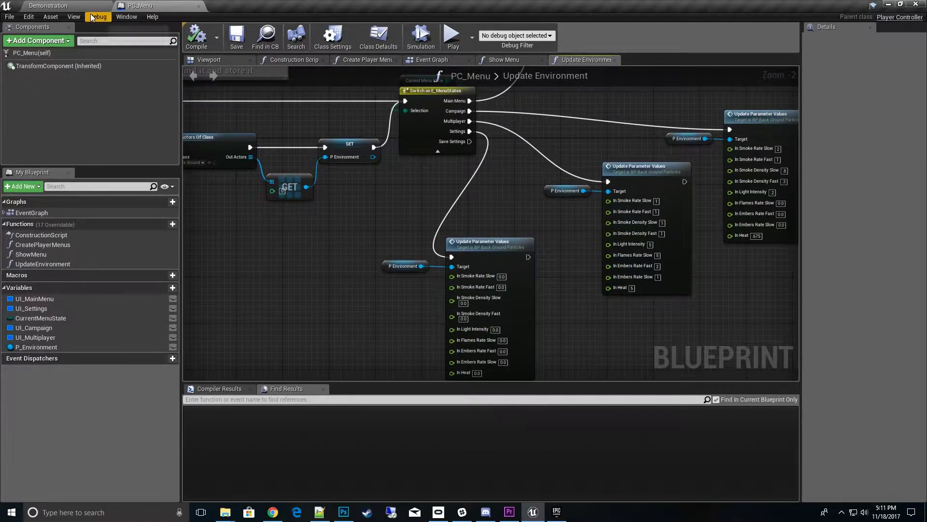
Back in the Demonstration level, enable Update Parameter Realtime on BP_BackGroundParticles
left_click(73, 6)
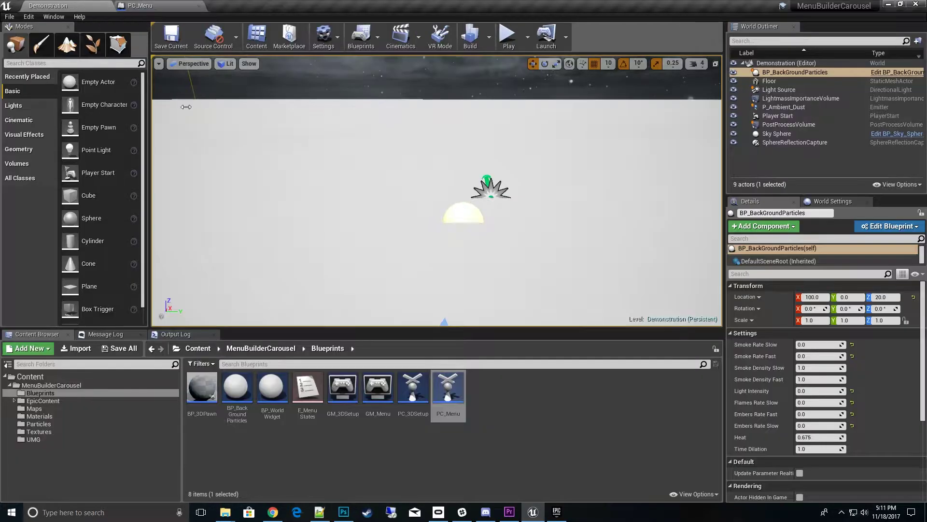
mouse_move(521, 264)
right_mouse_down()
mouse_move(551, 251)
mouse_move(528, 265)
right_mouse_up()
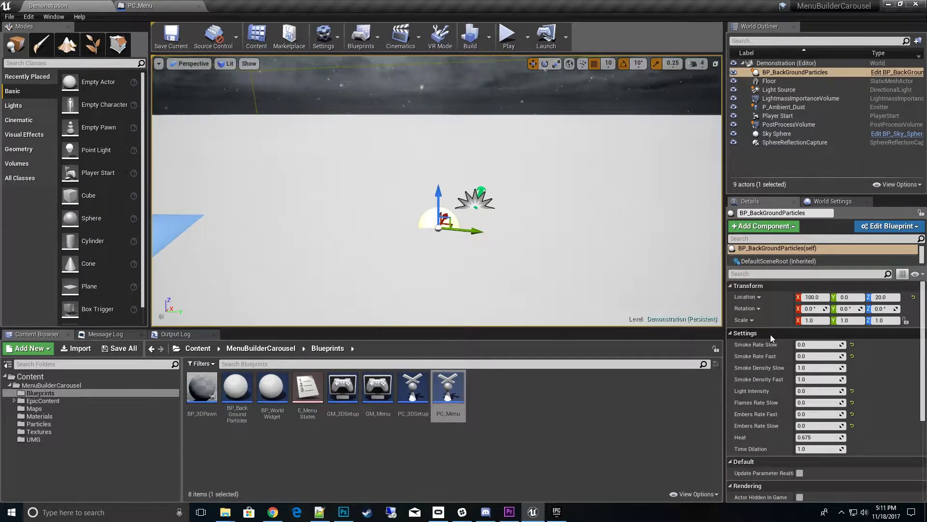
scroll(770, 338, "down", 2)
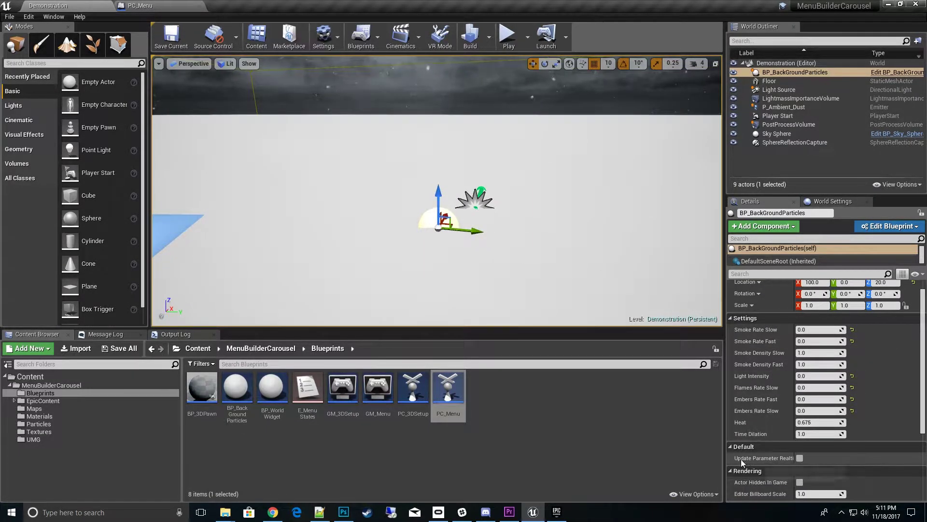
left_click_drag(726, 458, 668, 462)
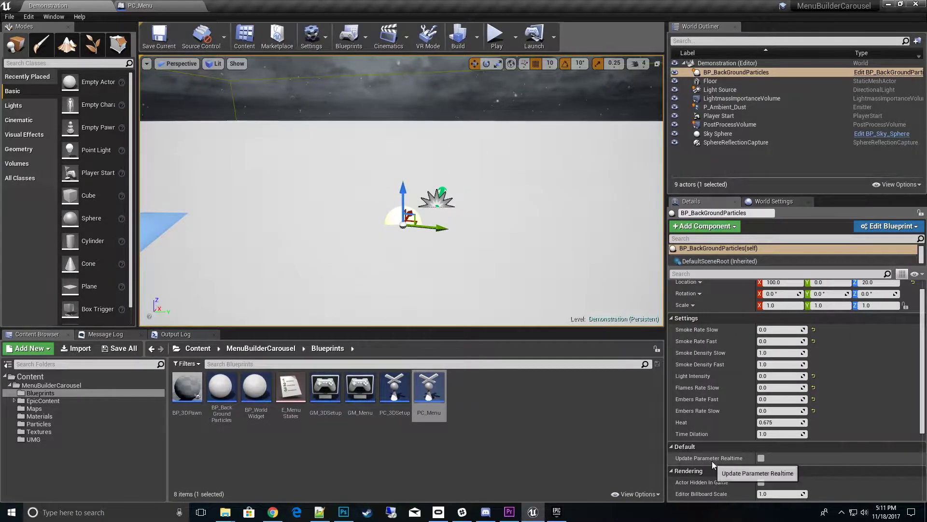
left_click(761, 457)
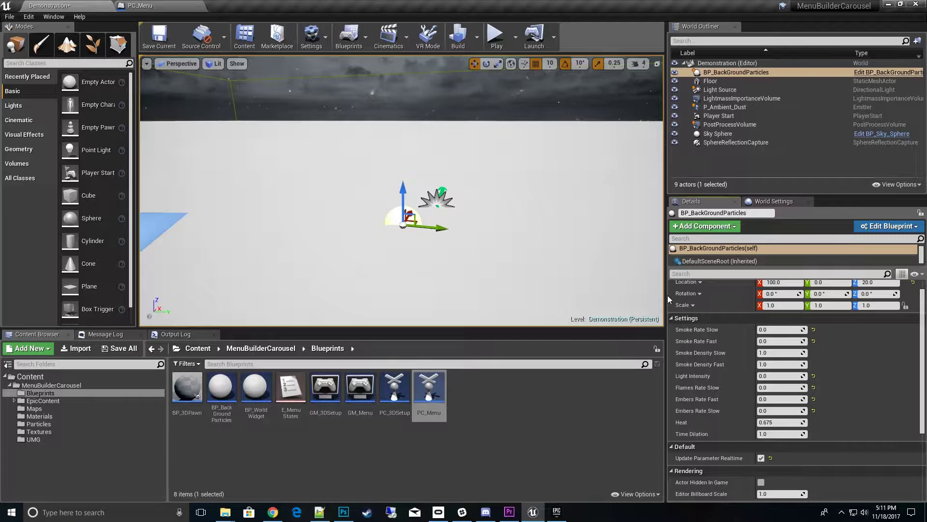
left_click_drag(667, 294, 720, 294)
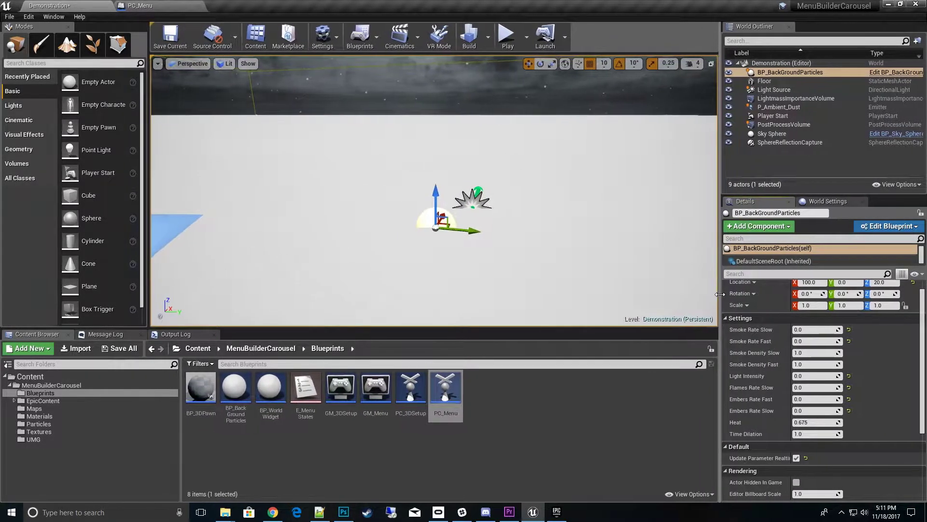
Play the level to the in-game SETTINGS screen and bring up BP_BackGroundParticles' Settings in Details
left_click(509, 41)
left_click(370, 114)
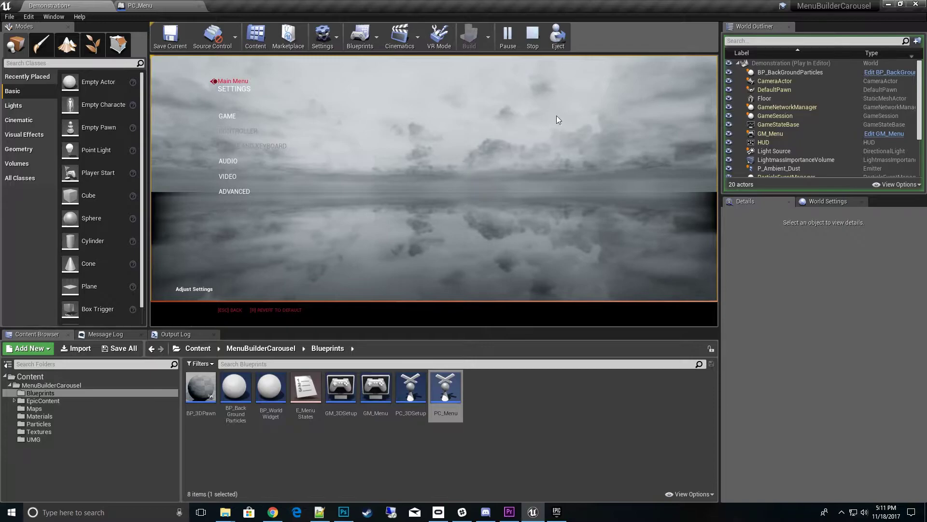
left_click(786, 72)
scroll(795, 346, "down", 2)
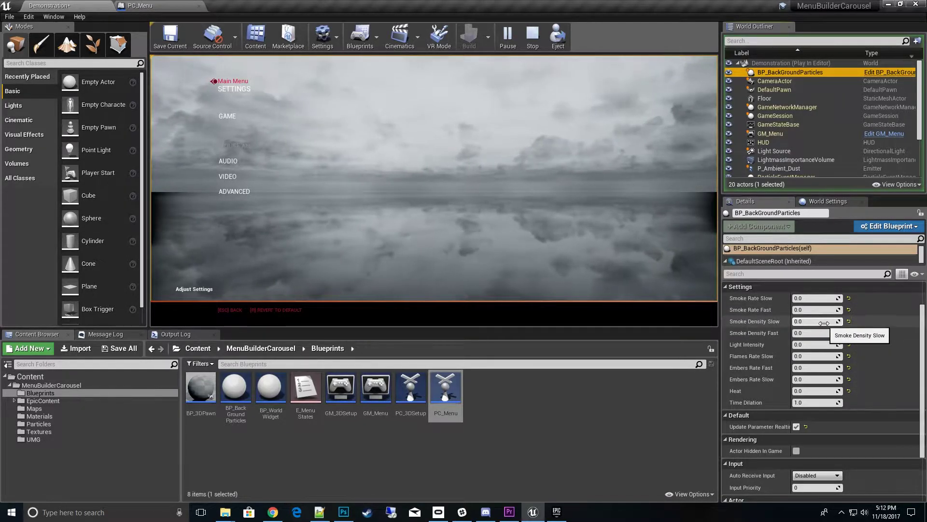
Set Smoke Rate Slow to 1.0 and try Light Intensity at 0.1, 0.3 and 1.0, settling on 0.3
left_click(824, 323)
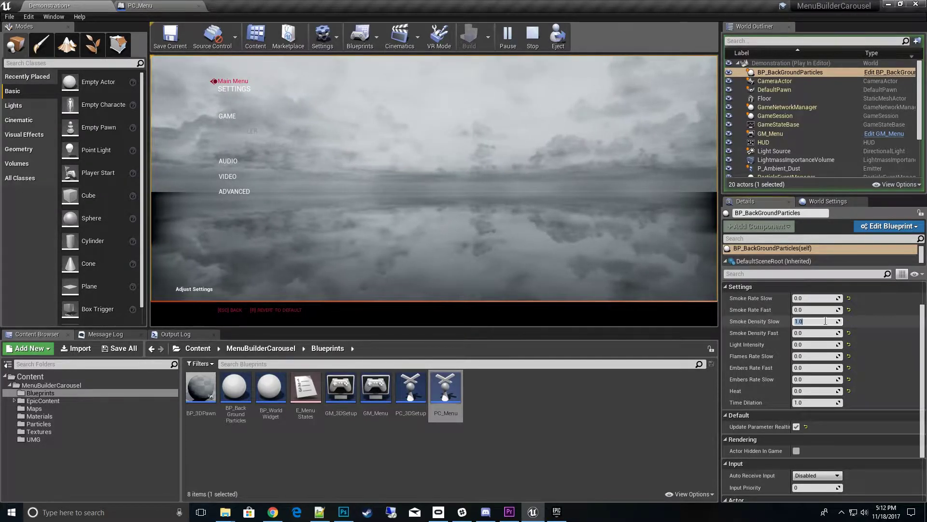
left_click(852, 300)
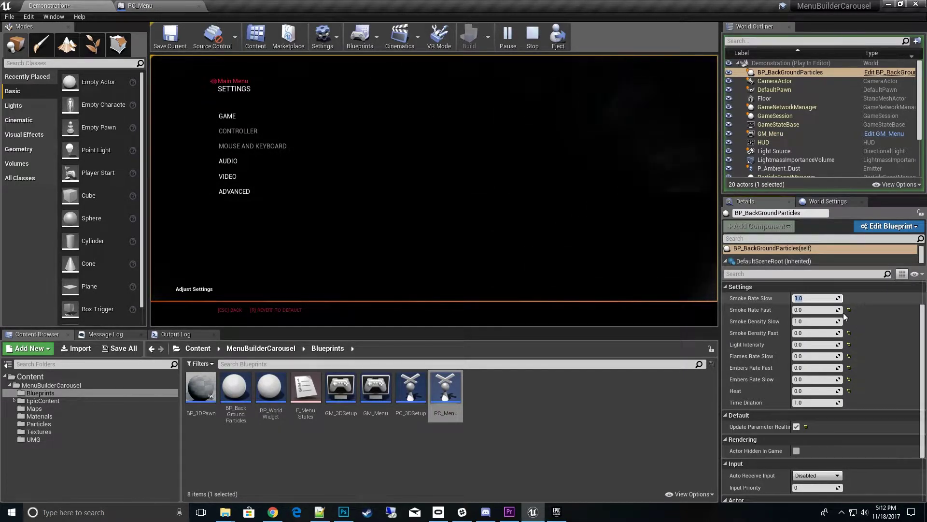
left_click(826, 343)
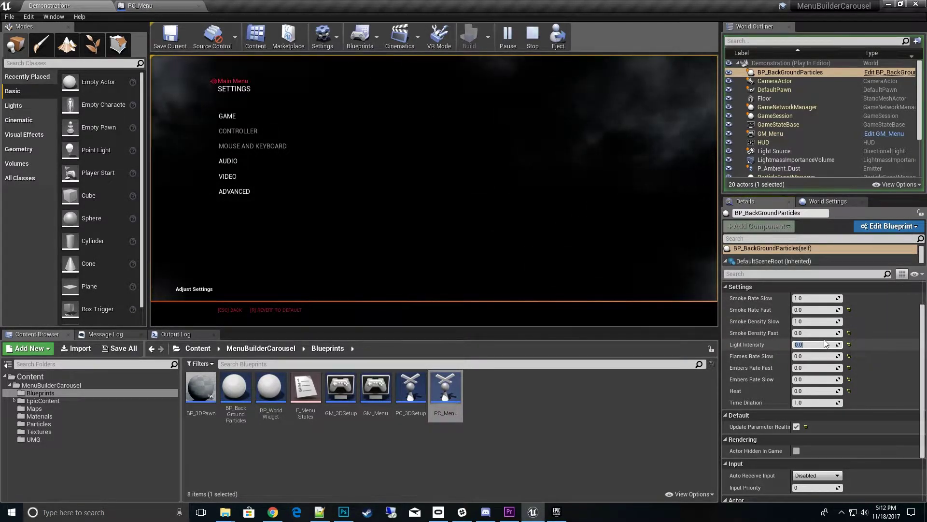
type("0.1")
key("Return")
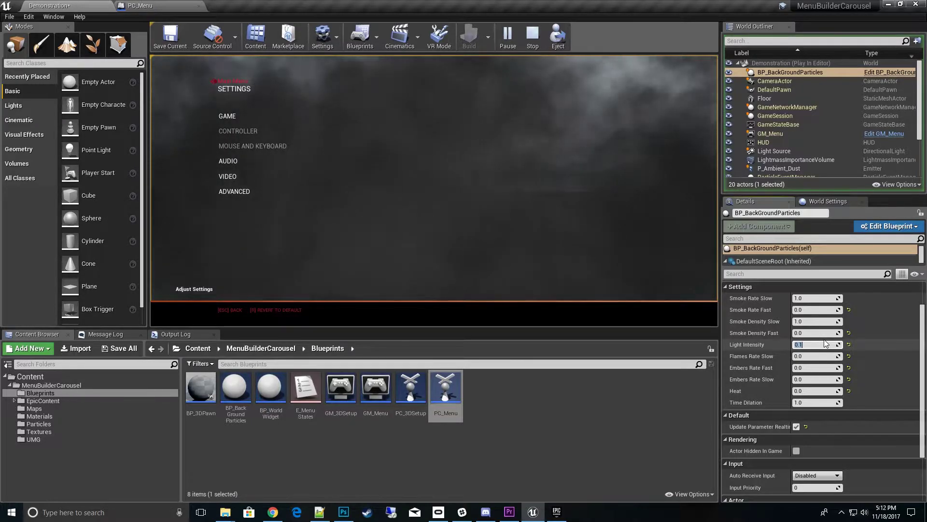
type(".3")
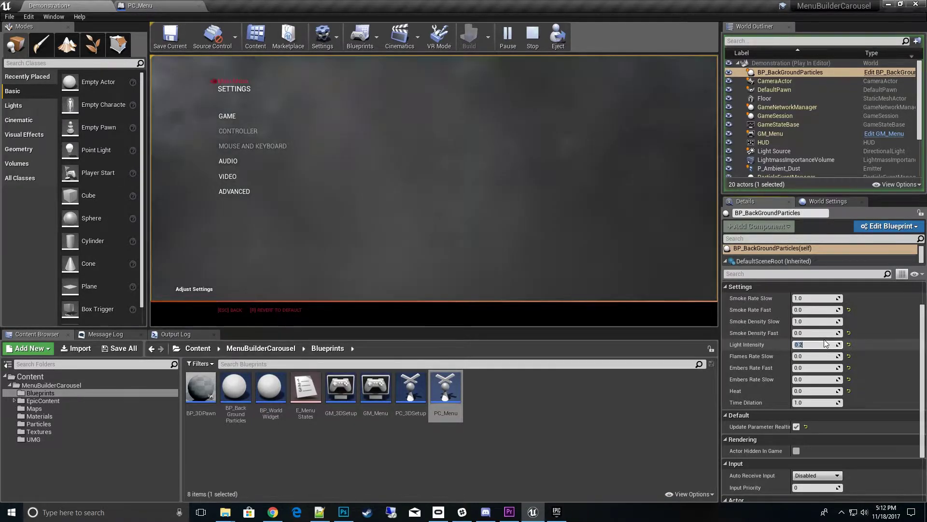
key("Return")
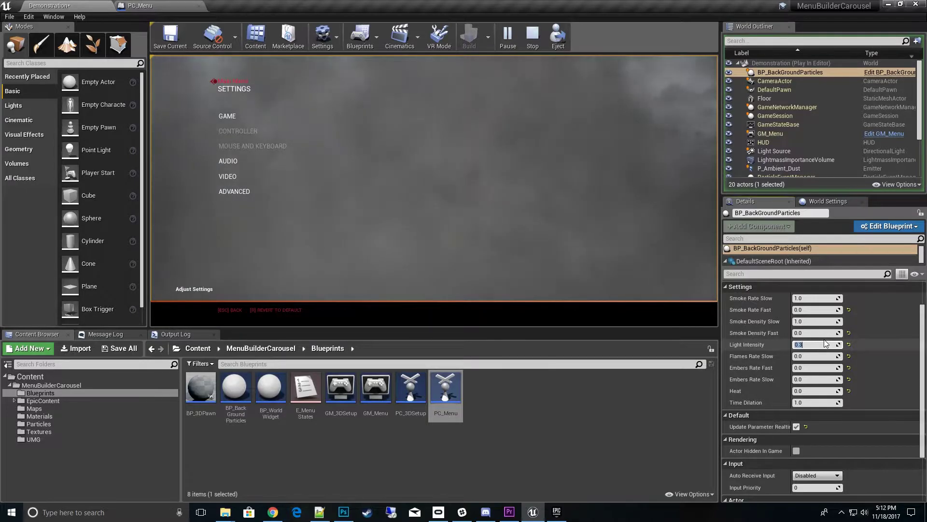
type("1")
key("Return")
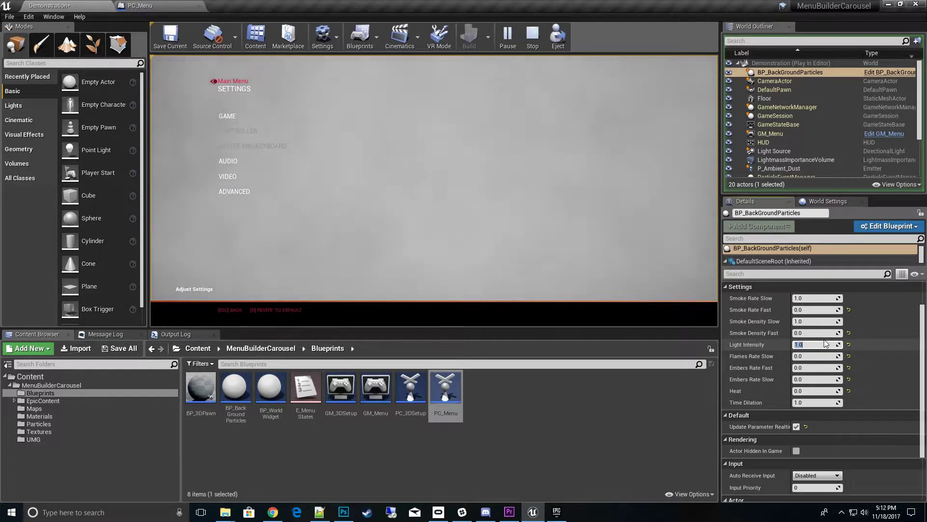
type(".3")
key("Return")
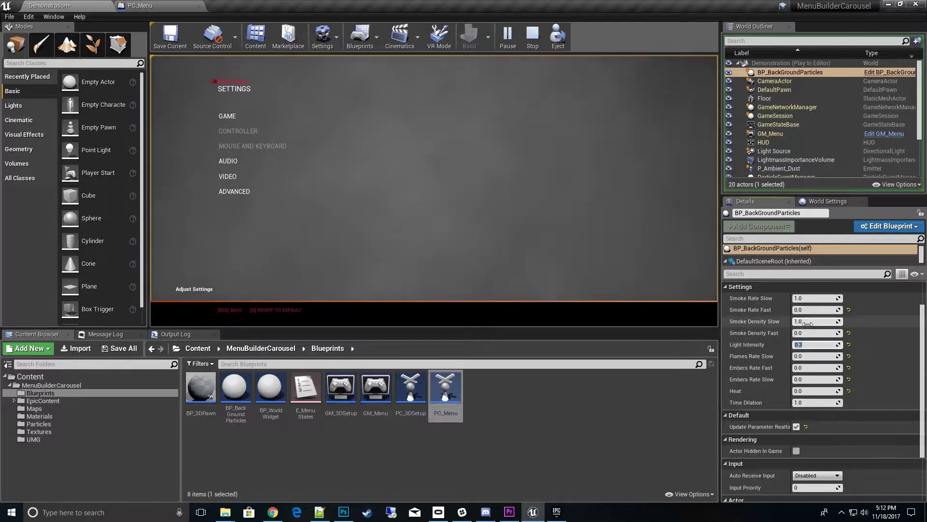
Enter a smoke density of 0.3 and raise Smoke Rate Slow to 3.0
type(".6")
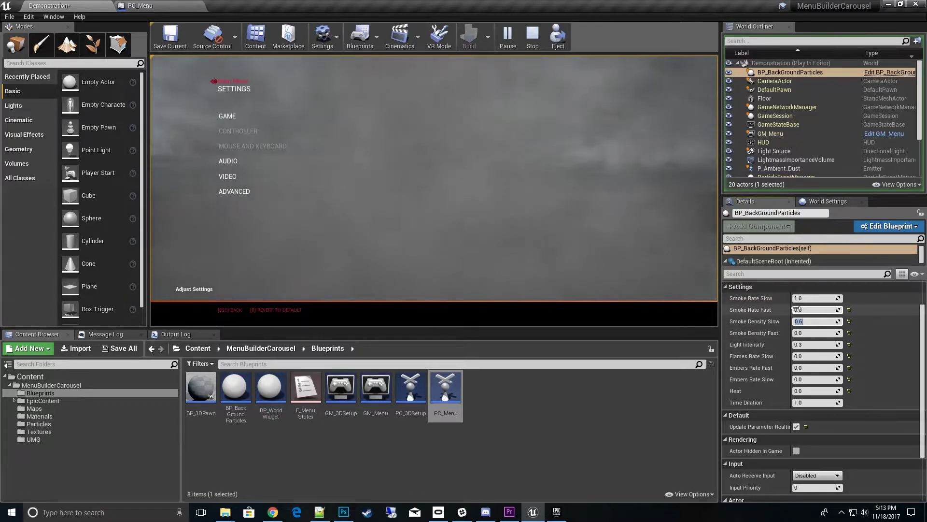
type(".3")
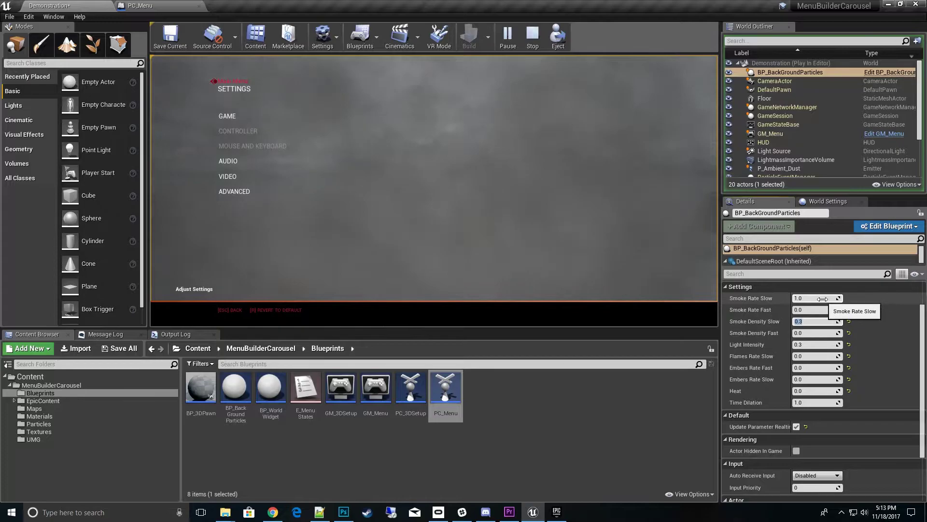
left_click(822, 298)
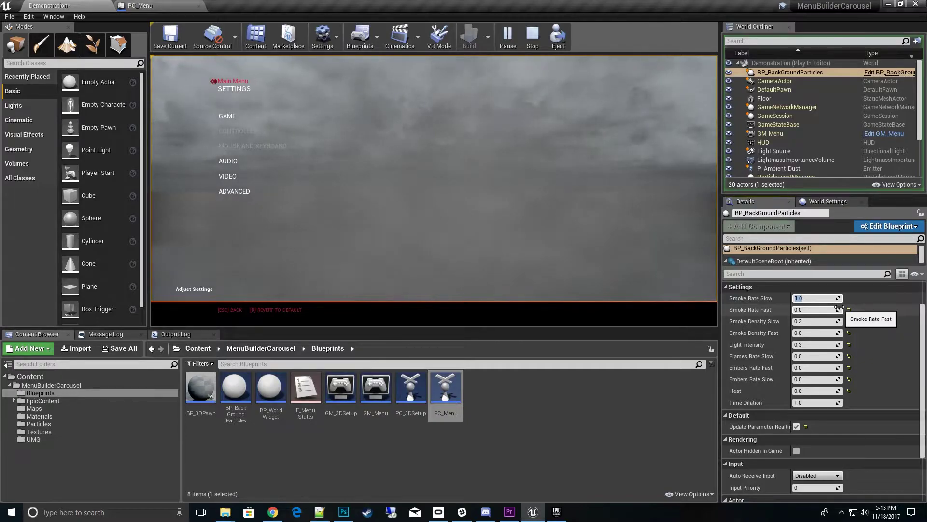
type("3")
key("Return")
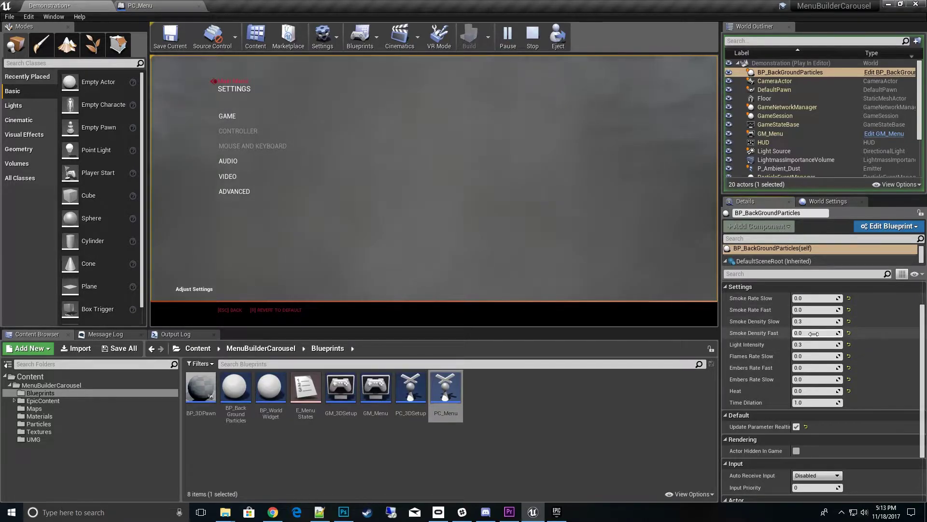
Commit Smoke Density Fast 1.0, then set Smoke Rate Fast to 3.0 and Smoke Density Fast to 0.5
key("Return")
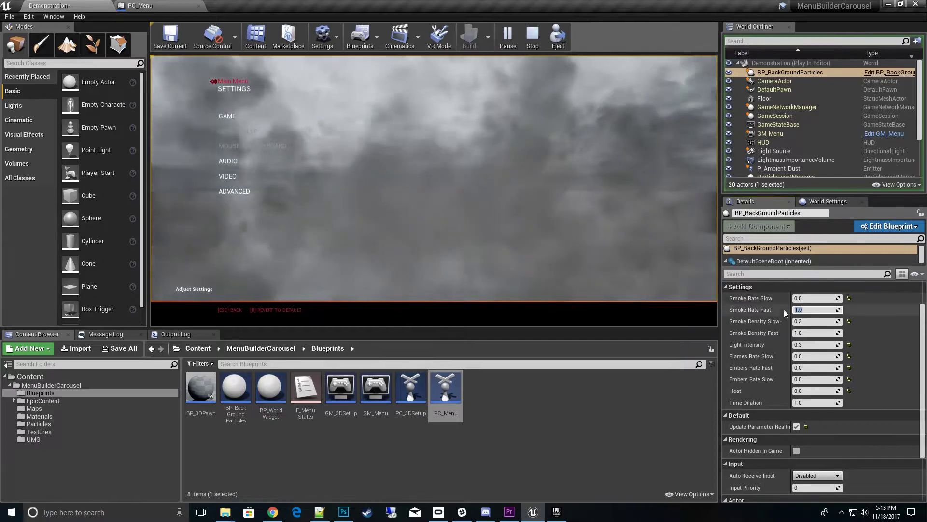
type("3")
key("Return")
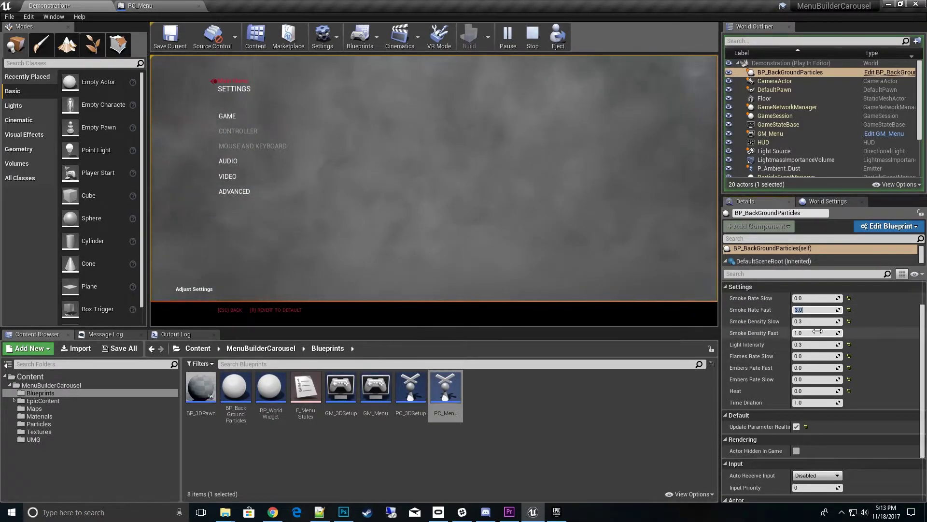
left_click(817, 333)
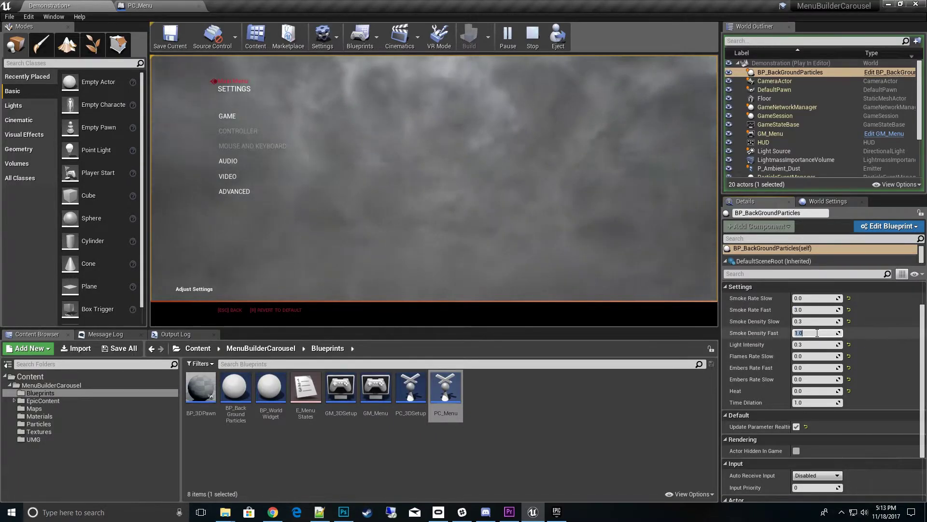
type("0.5")
key("Return")
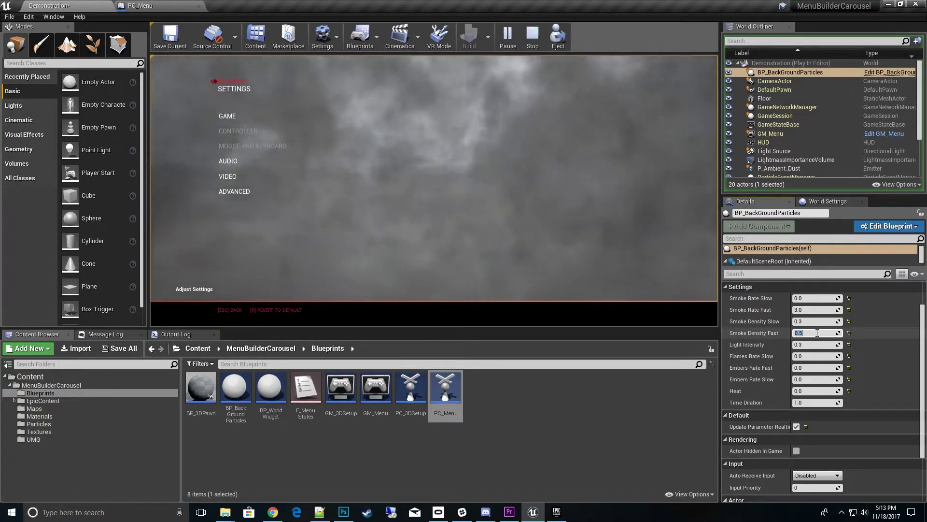
left_click(818, 298)
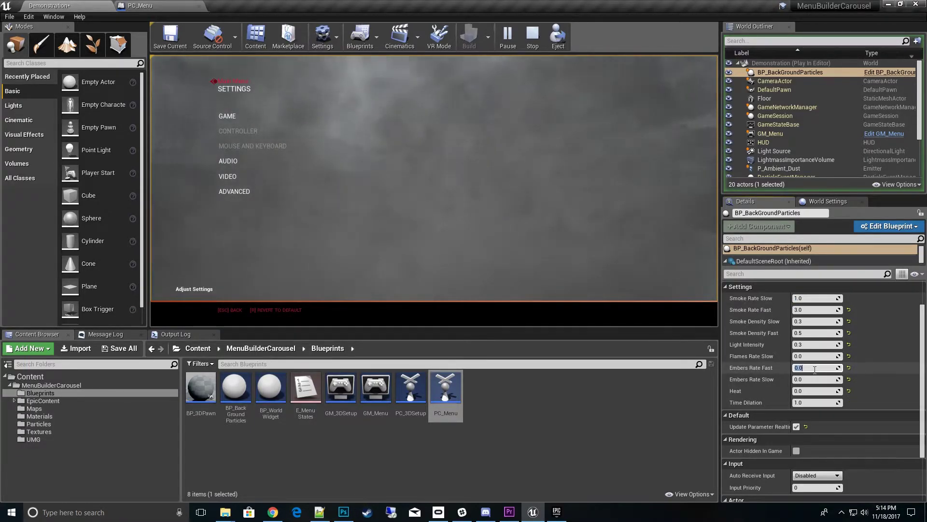
Adjust the ember rates: Embers Rate Fast tried at 10, Embers Rate Slow 2, Embers Rate Fast 3
type("1")
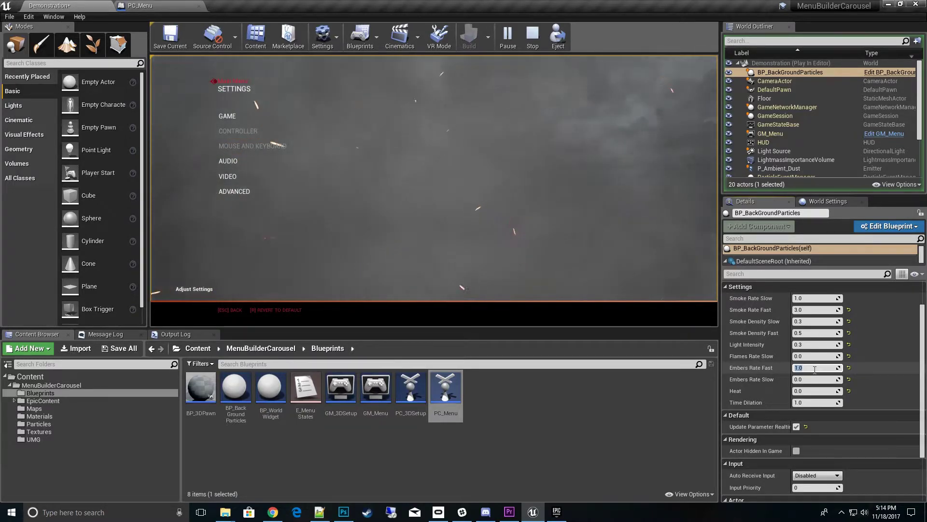
type("1")
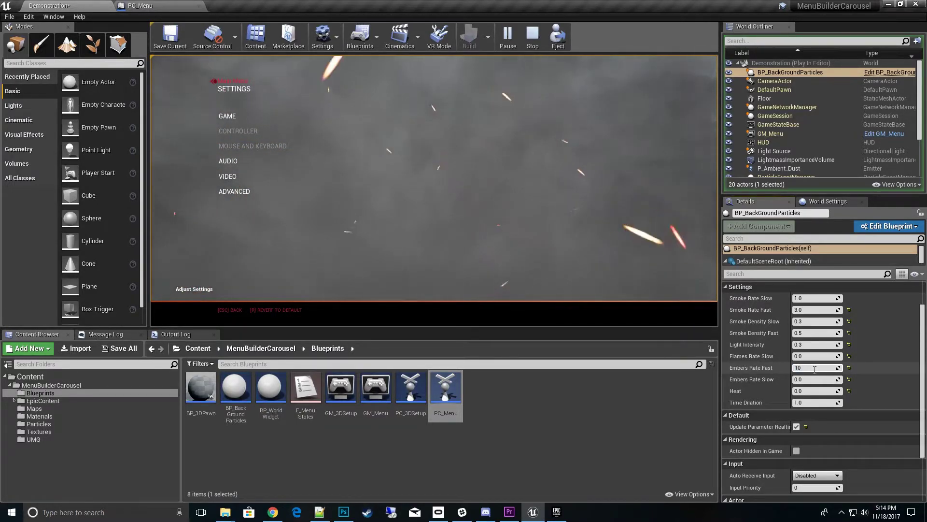
type("0")
key("Return")
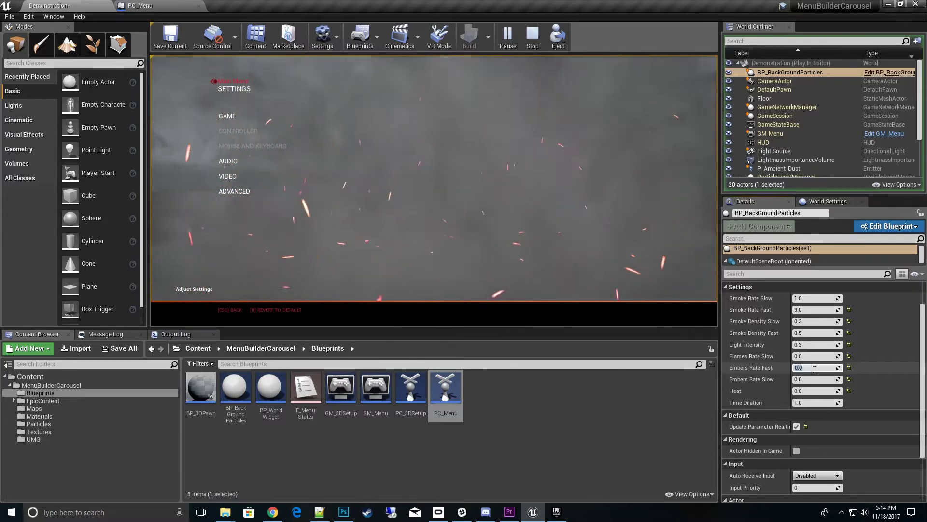
left_click(818, 380)
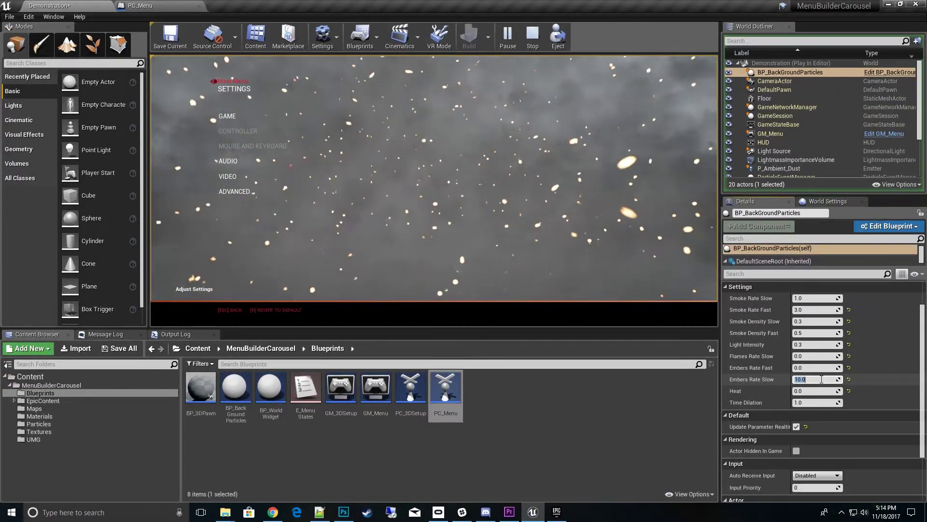
key("Return")
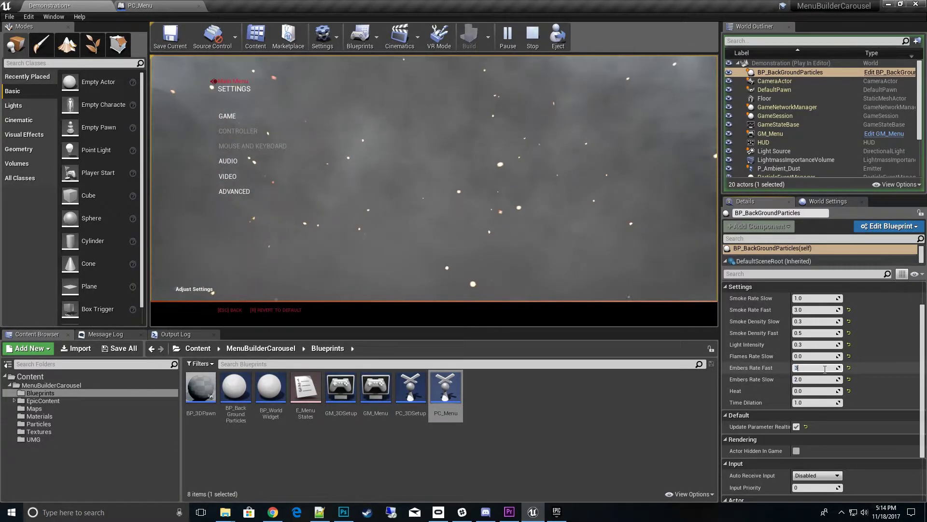
left_click(825, 369)
type("3")
key("Return")
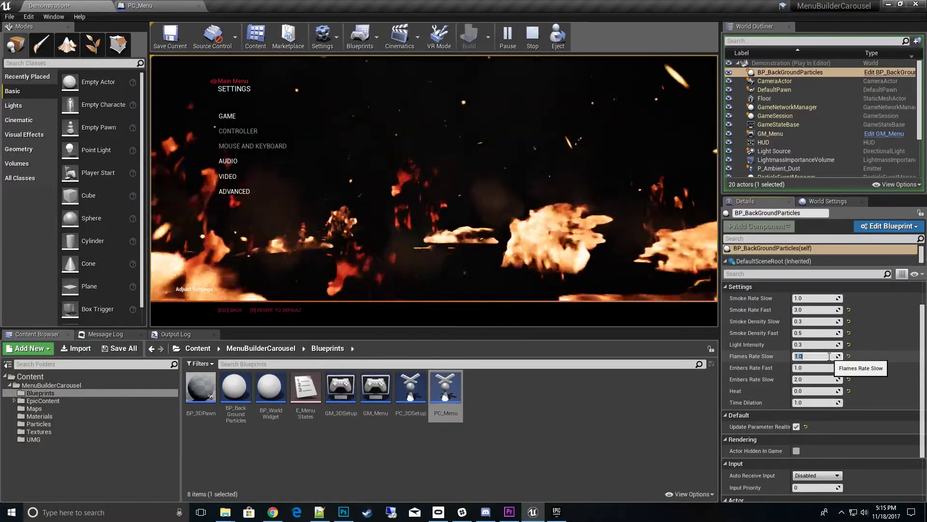
Try 0.1 for Flames Rate Slow on BP_BackGroundParticles, then settle on 3.0
type(".1")
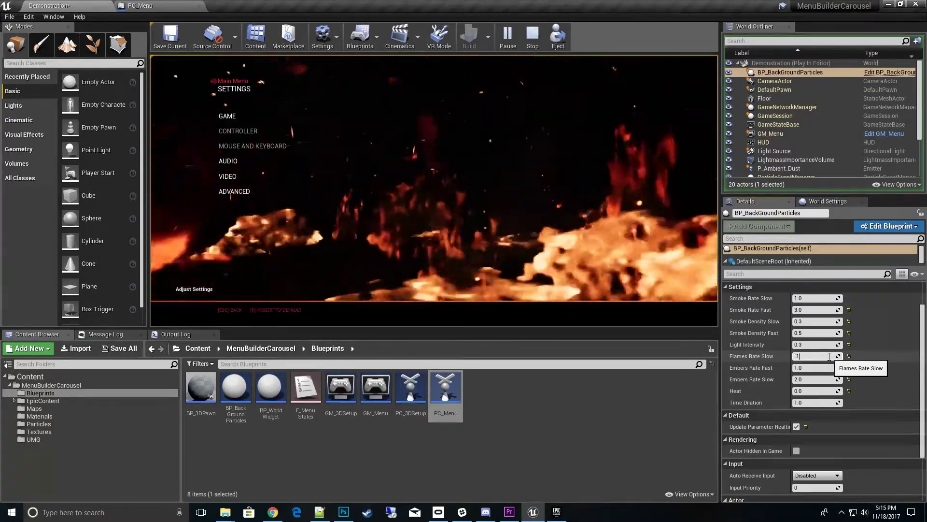
key("Return")
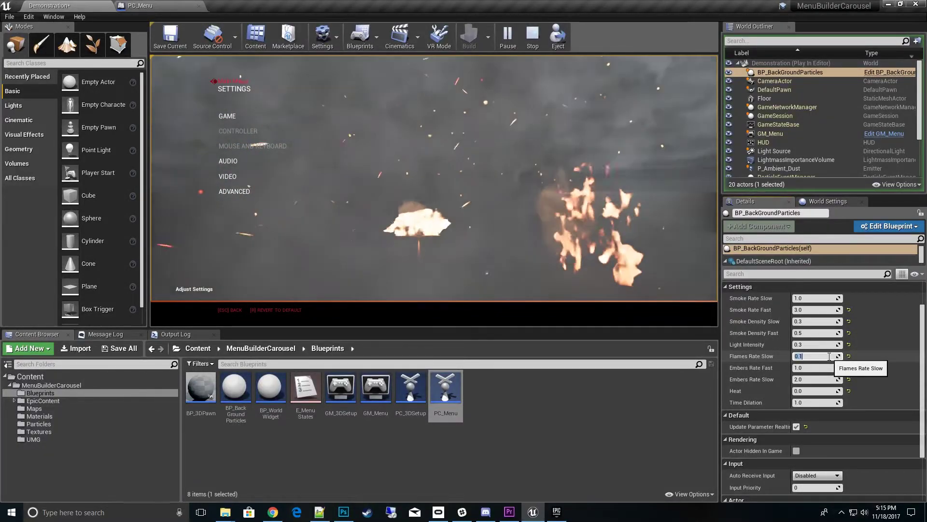
type("3")
key("Return")
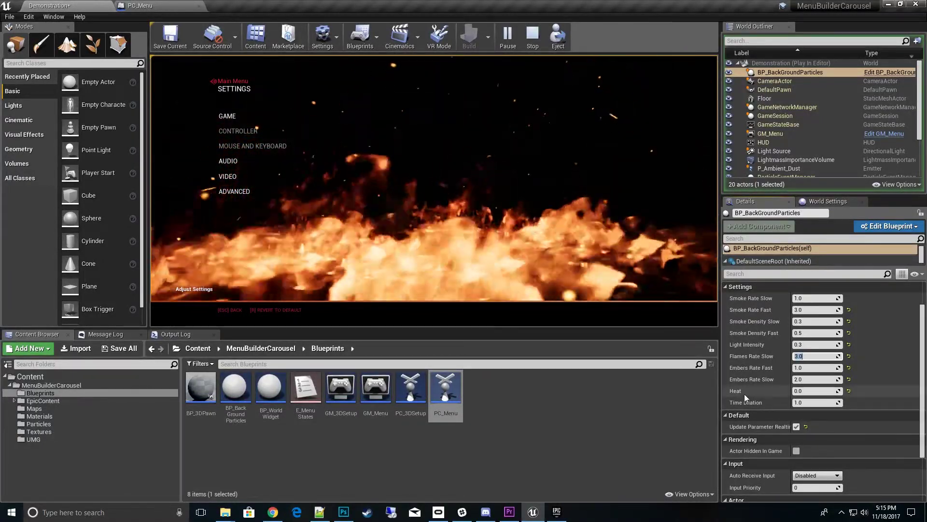
Raise BP_BackGroundParticles' Heat from 3 to 10 and finally to 20
left_click(815, 390)
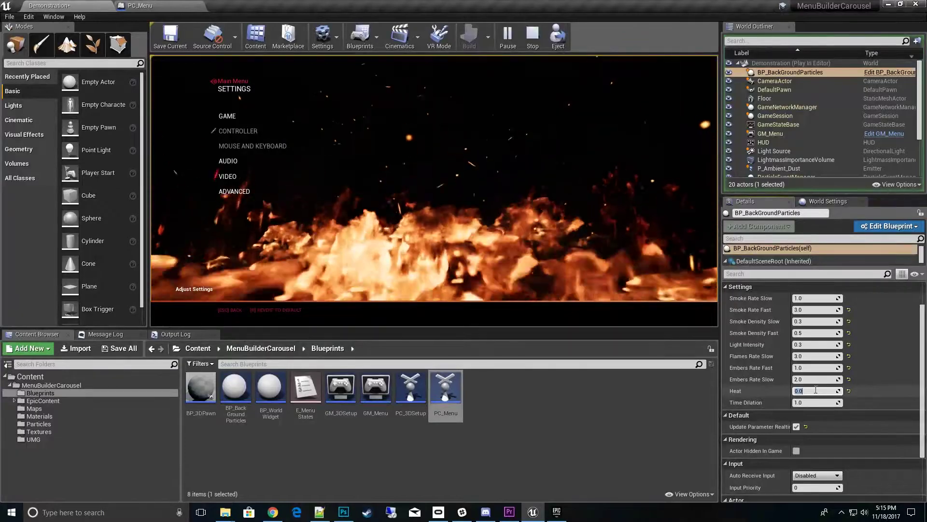
type("3")
key("Return")
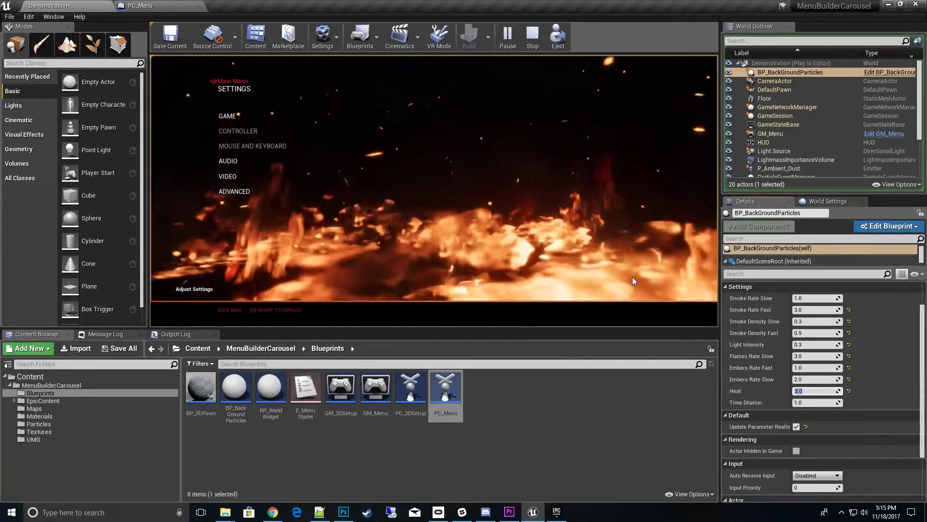
type("10")
key("Return")
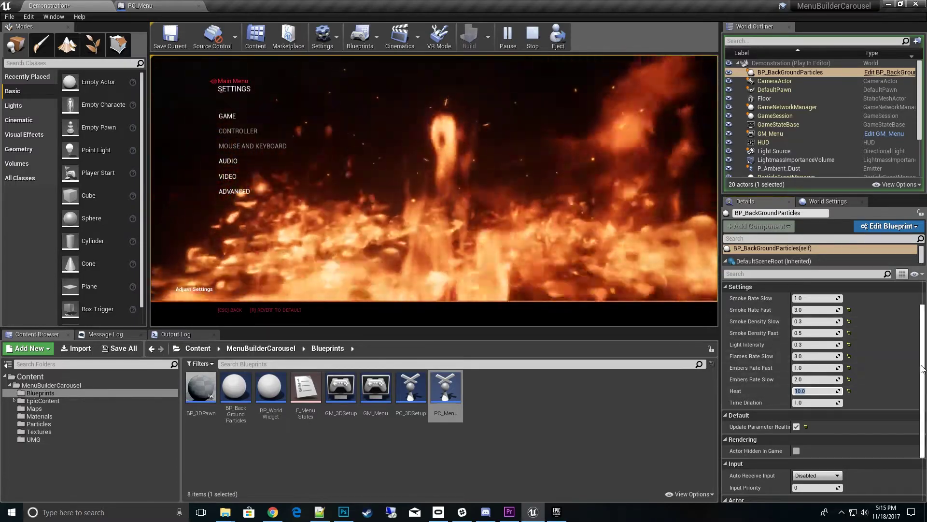
type("20")
key("Return")
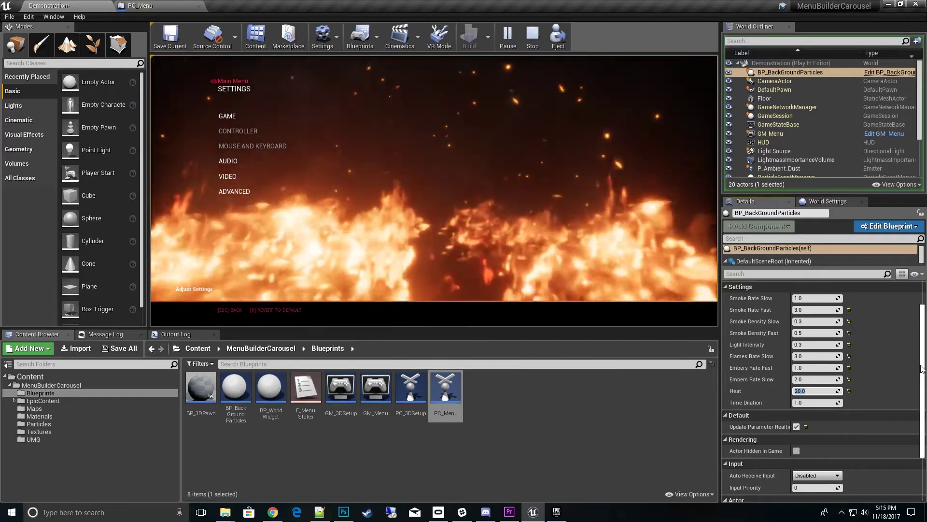
Set Light Intensity to 1.0, then increase it to 2.0
left_click(817, 344)
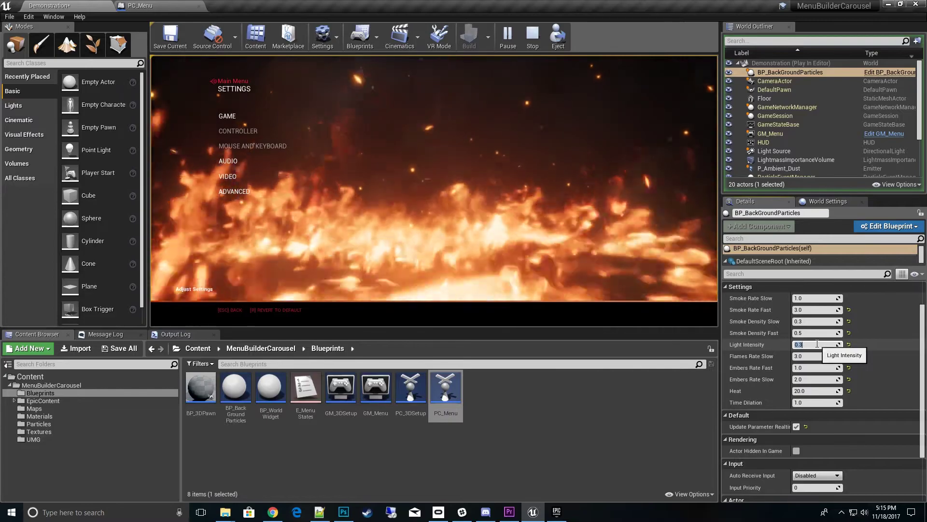
type(".5")
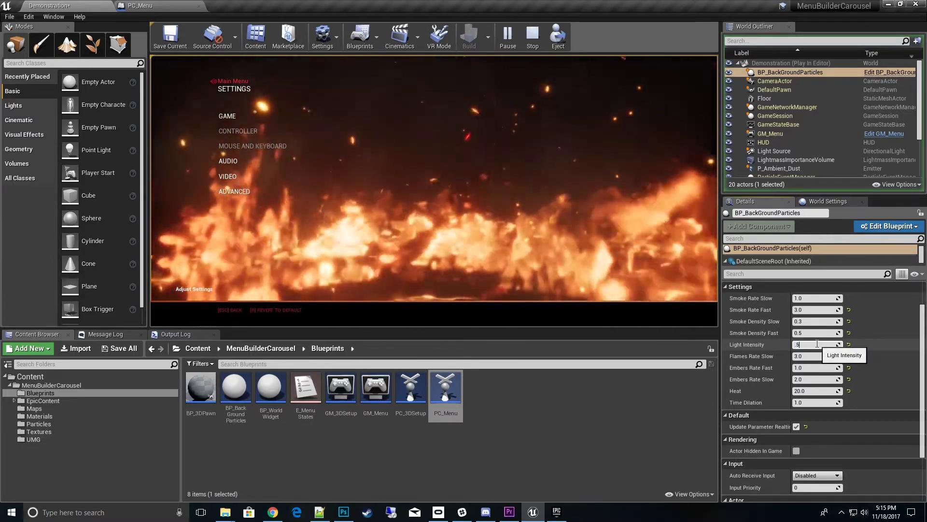
key("Return")
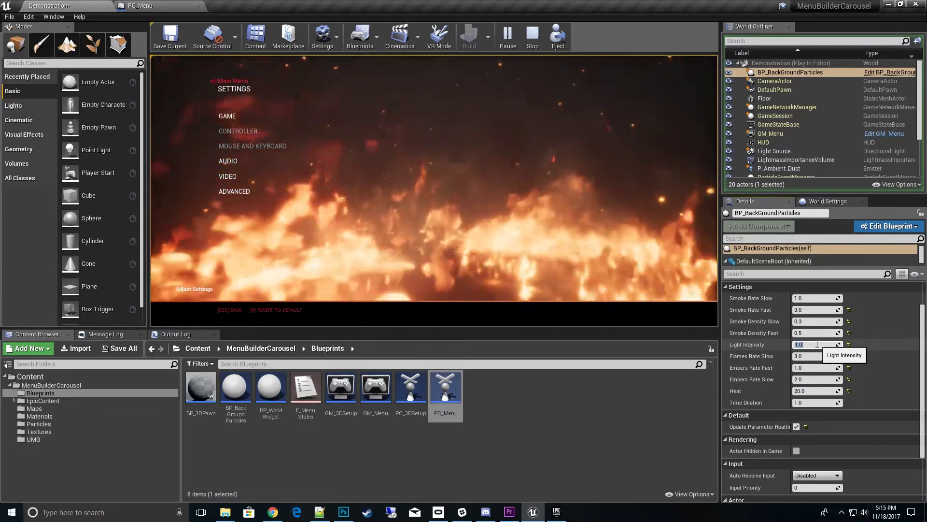
type("2")
key("Return")
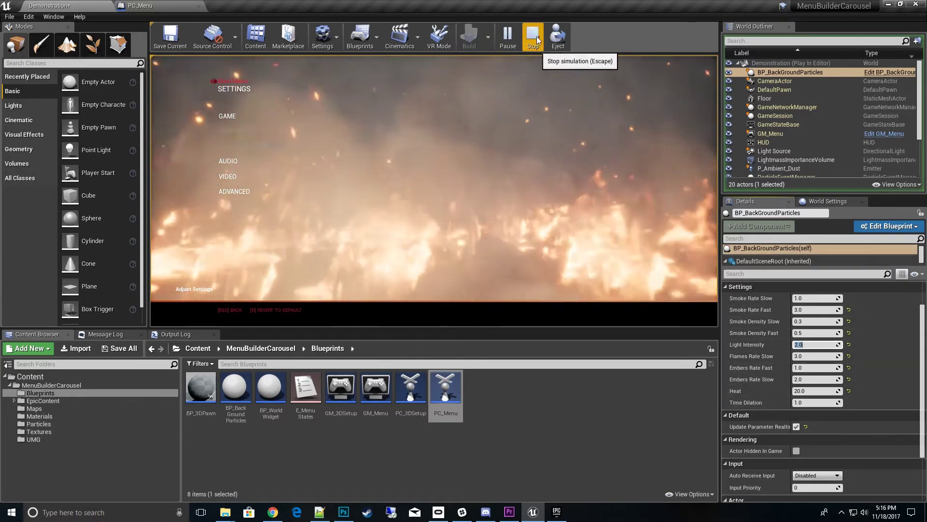
Stop the simulation and bring PC_Menu's all-zero Settings Update Parameter Values node into view
left_click(532, 36)
left_click(140, 5)
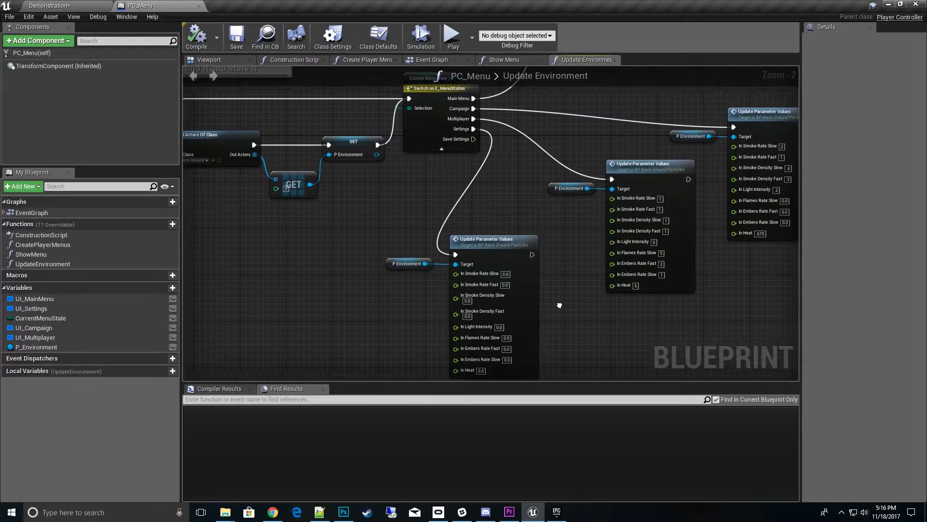
right_click_drag(561, 299, 524, 193)
scroll(524, 193, "up", 2)
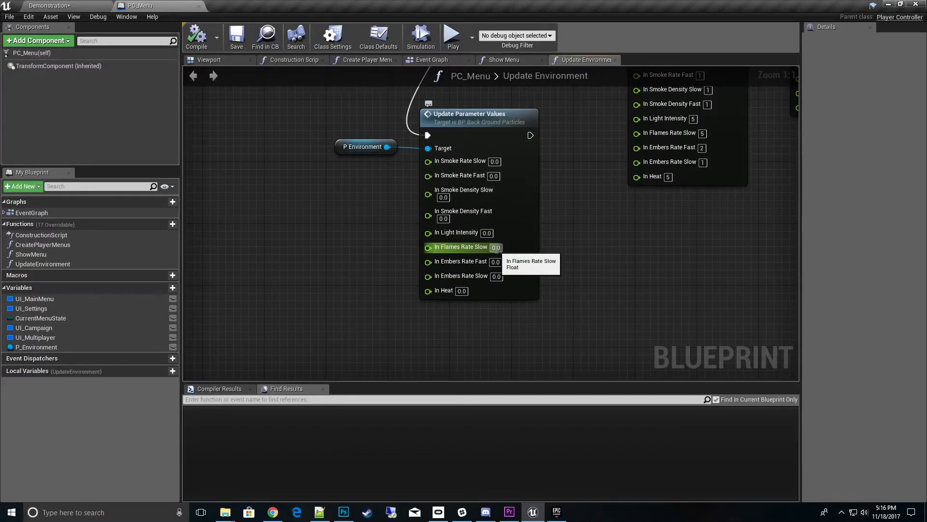
In the Demonstration level, select BP_BackGroundParticles among the emitters in the viewport
left_click(85, 8)
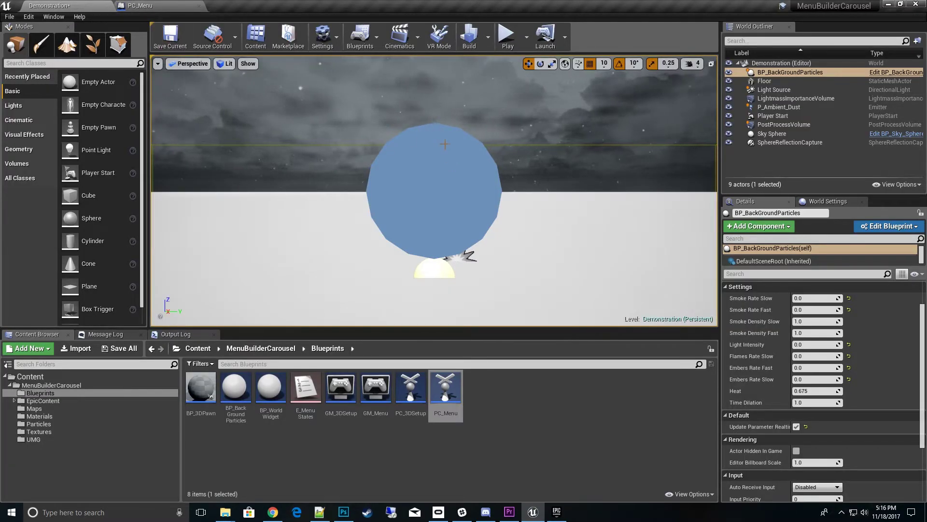
right_click_drag(585, 253, 562, 269)
left_click(447, 257)
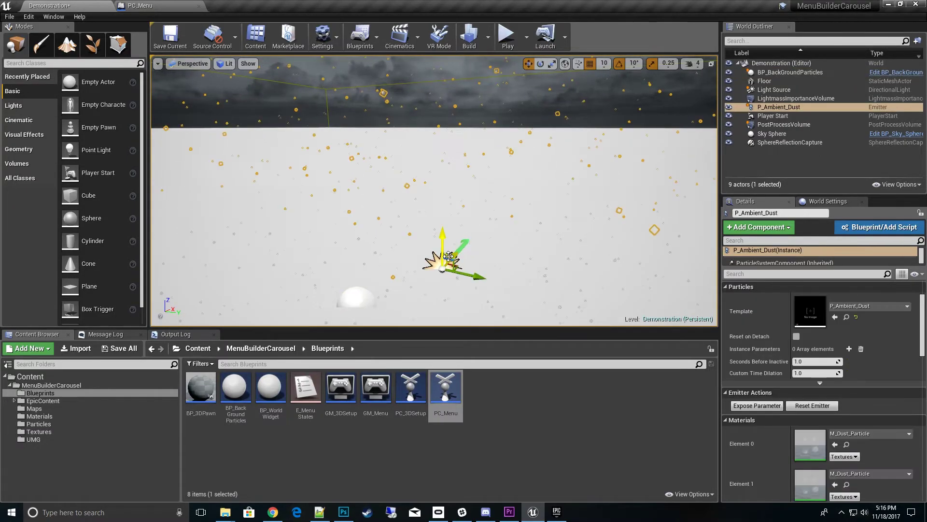
left_click(369, 291)
right_click_drag(572, 269, 552, 279)
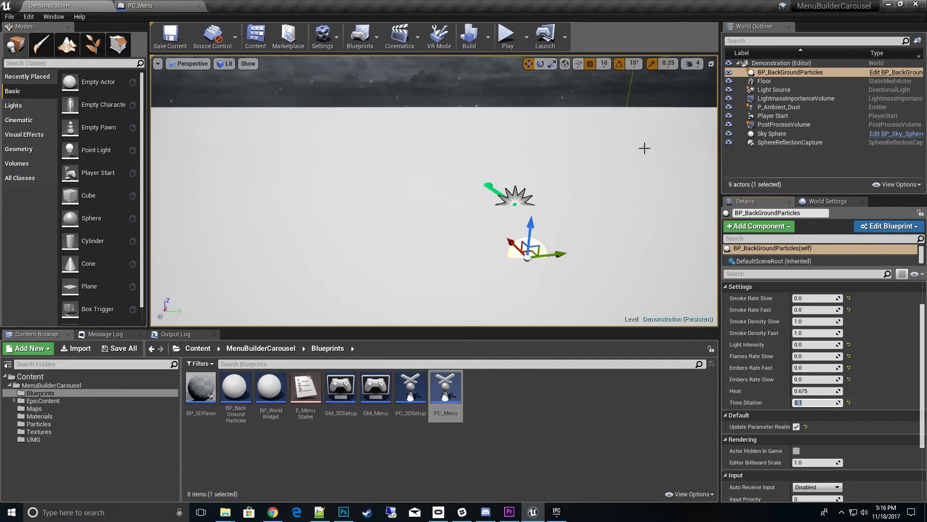
Play the level, preview the slowed fire behind the Multiplayer menu, then stop the session
left_click(507, 45)
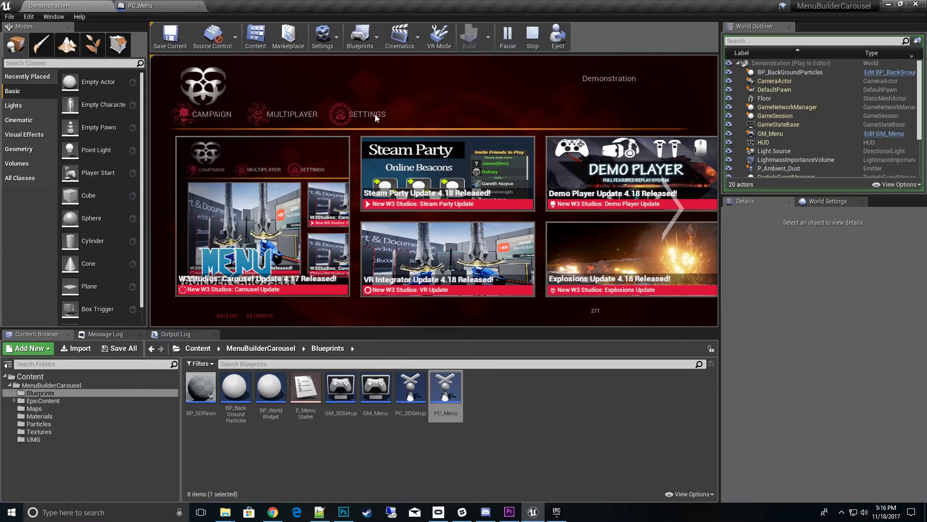
left_click(308, 117)
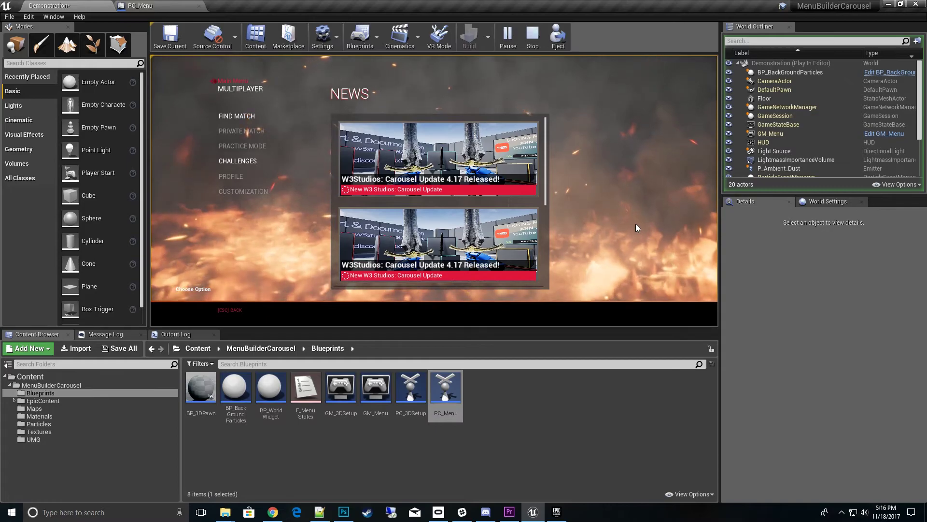
key("Escape")
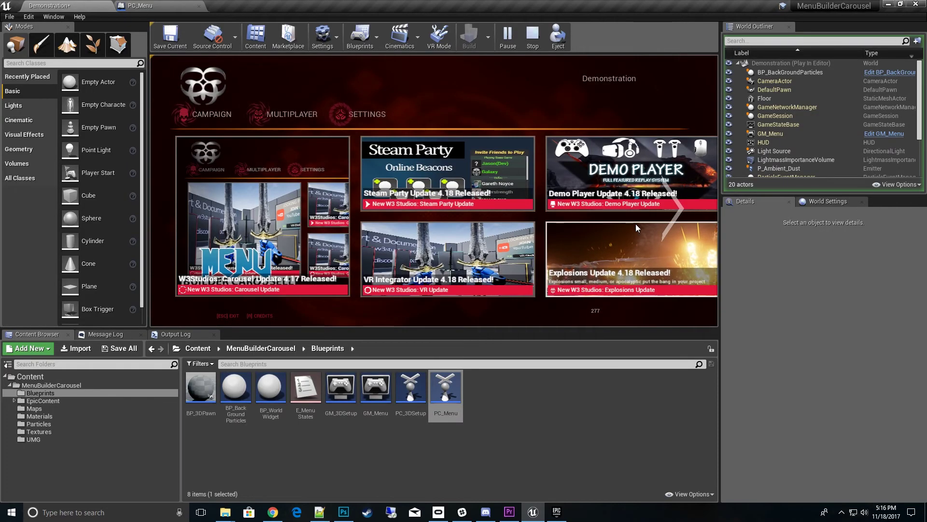
left_click(533, 35)
right_click_drag(506, 254, 523, 217)
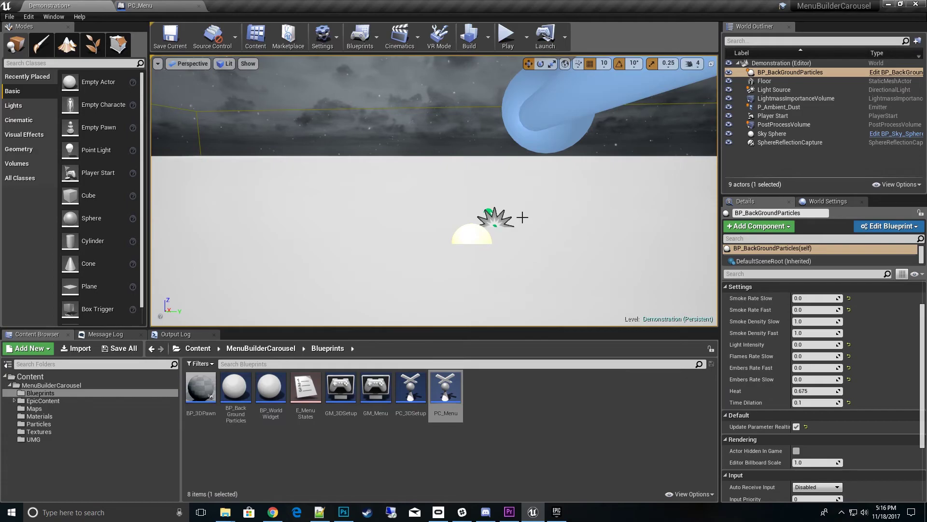